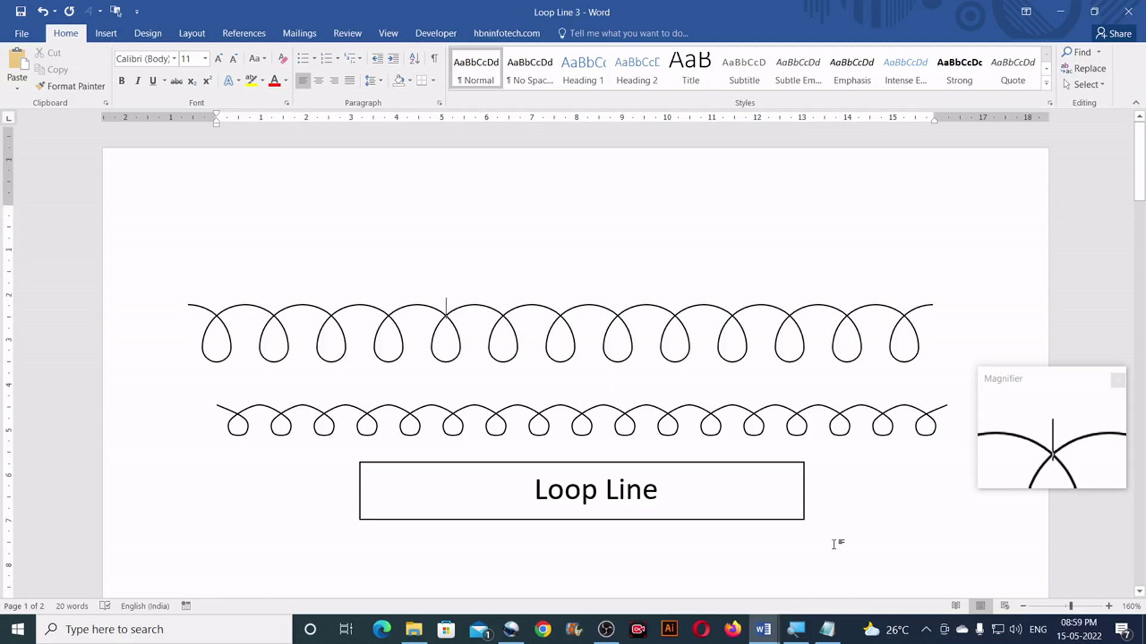
# Scroll down to the note that Word 2010 users must save the file in 2007 format.
pyautogui.scroll(-6, 834, 545)
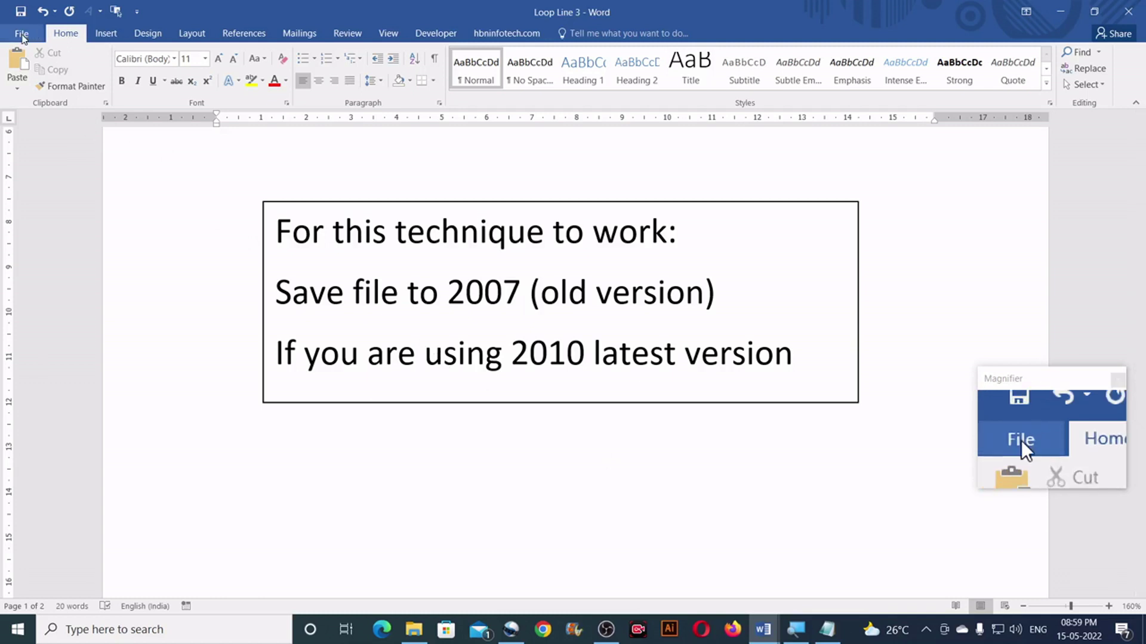
# Save the document as 'Loop Line 3 copy' in Word 97-2003 format in the Line Tricks in Word folder.
pyautogui.click(22, 34)
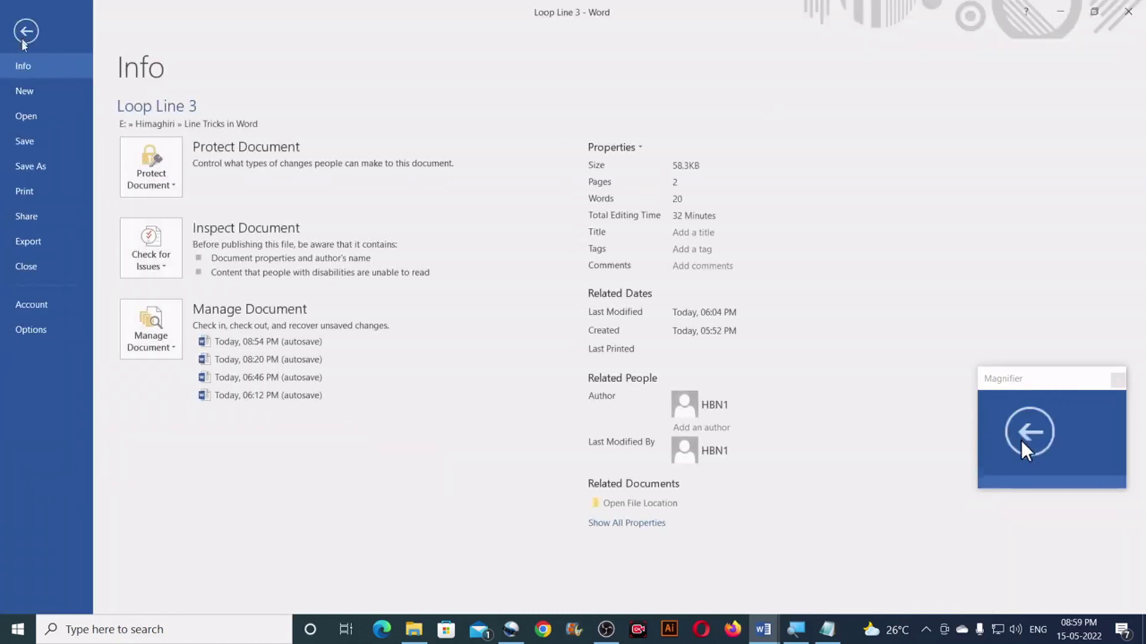
pyautogui.click(31, 168)
pyautogui.click(414, 136)
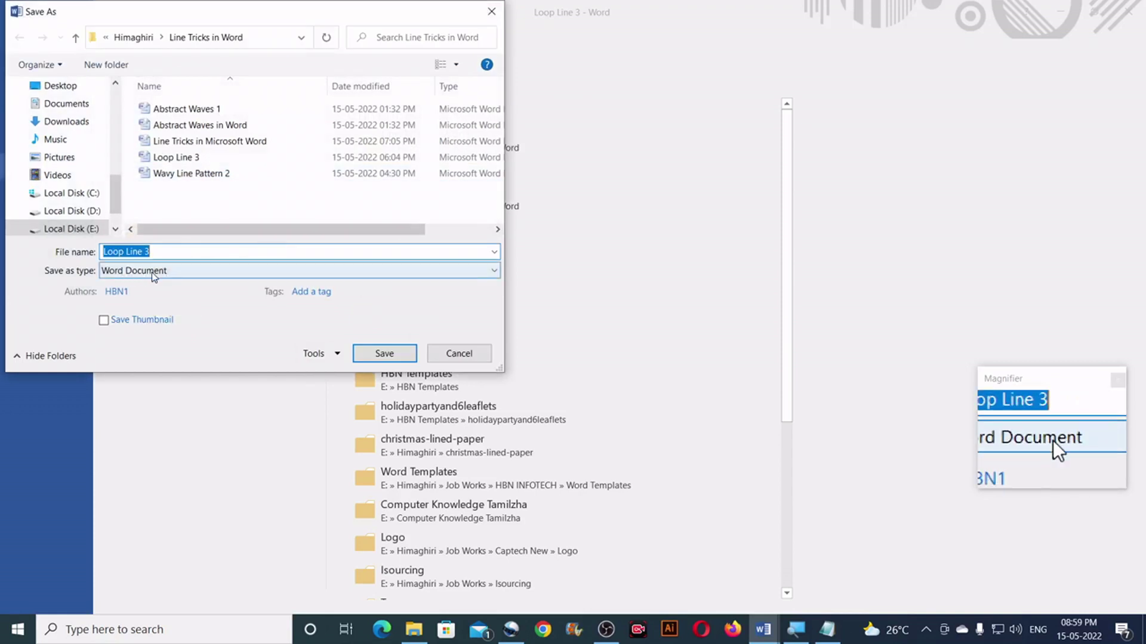
pyautogui.click(138, 272)
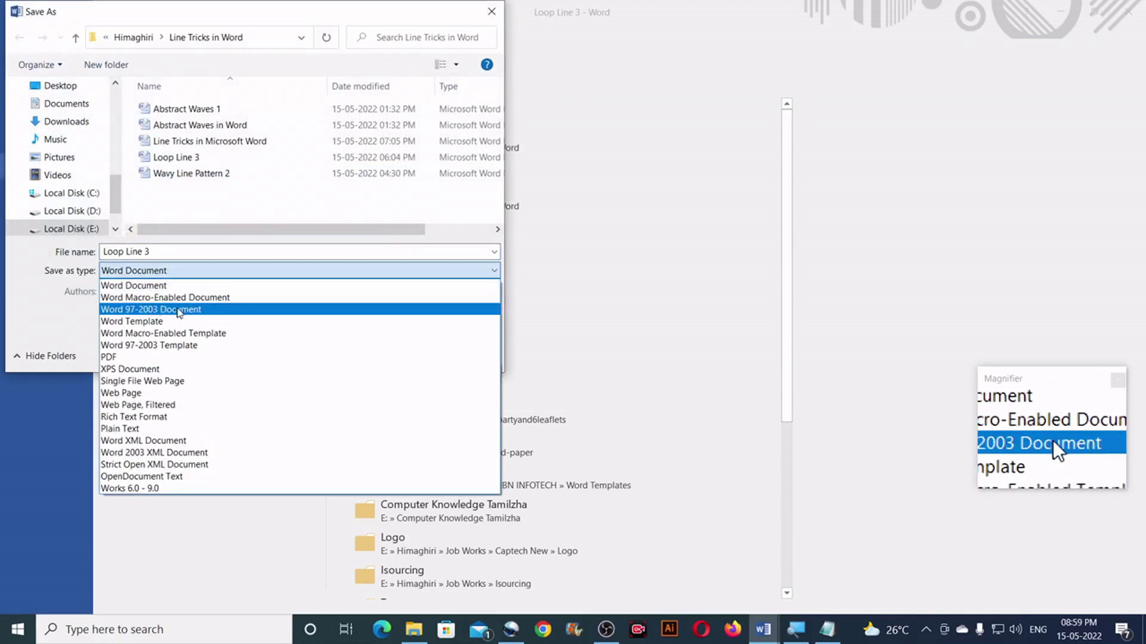
pyautogui.click(177, 310)
pyautogui.doubleClick(168, 249)
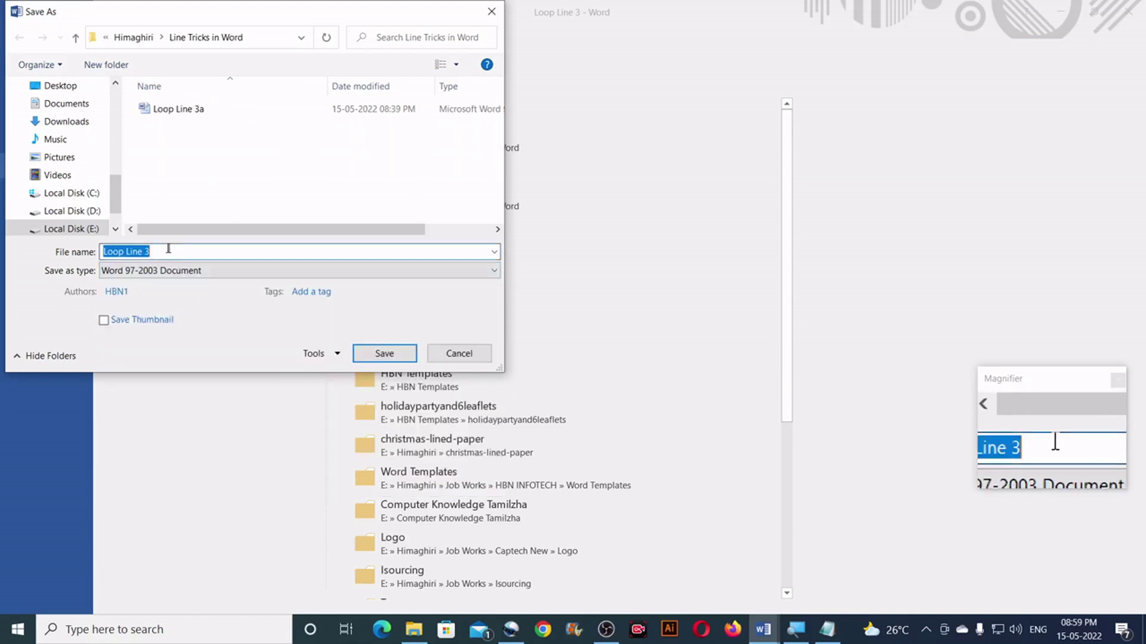
pyautogui.click(177, 251)
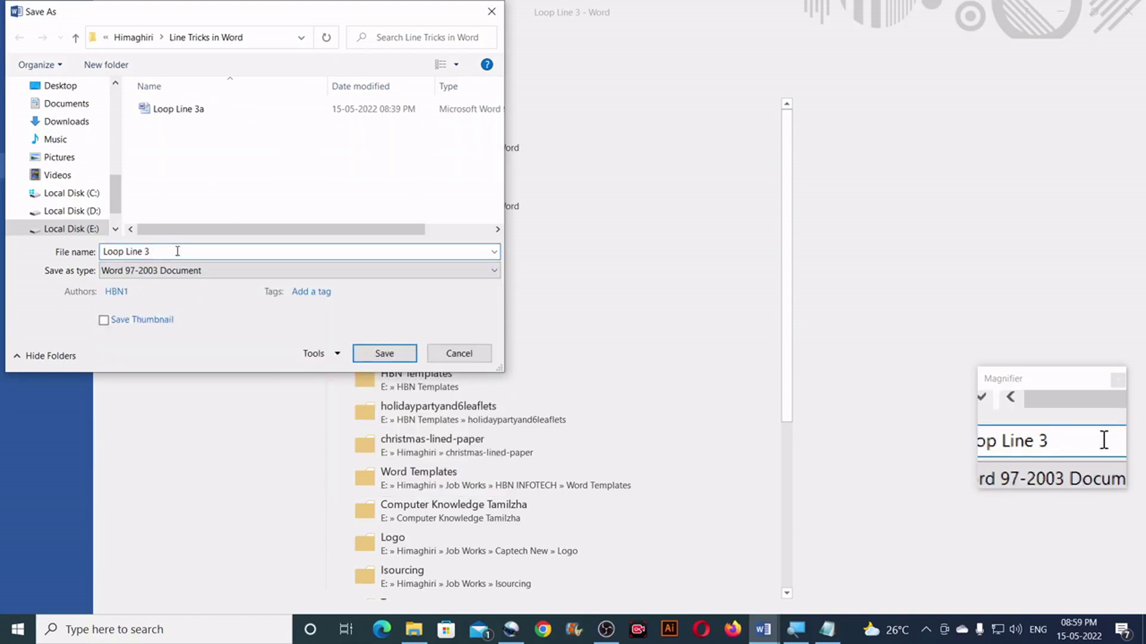
pyautogui.write('copy')
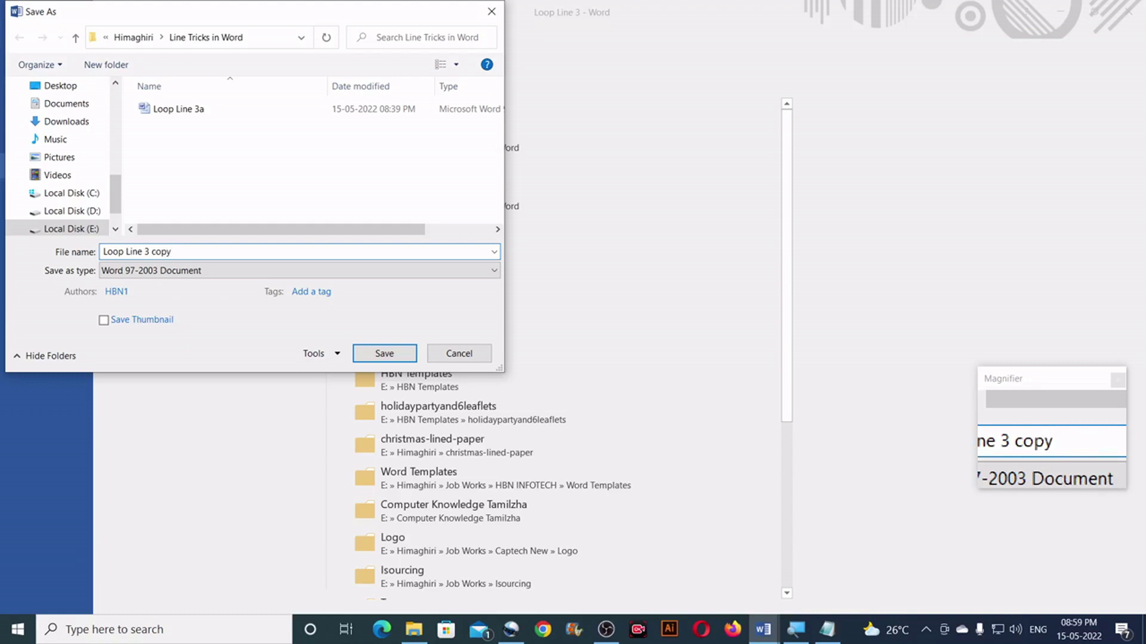
pyautogui.click(406, 353)
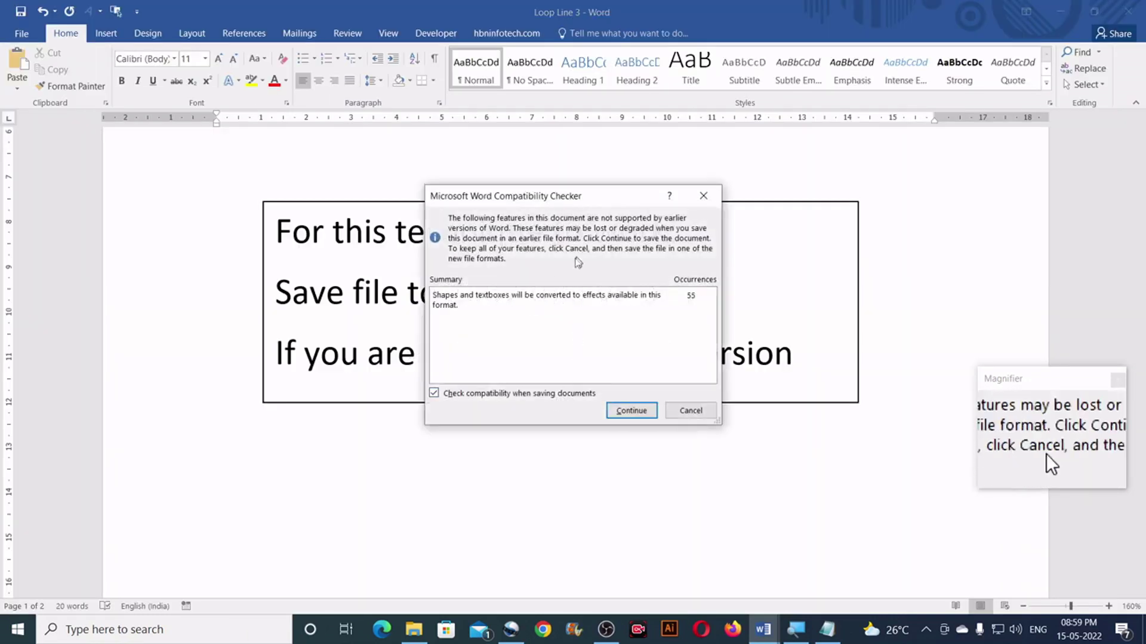
pyautogui.click(634, 411)
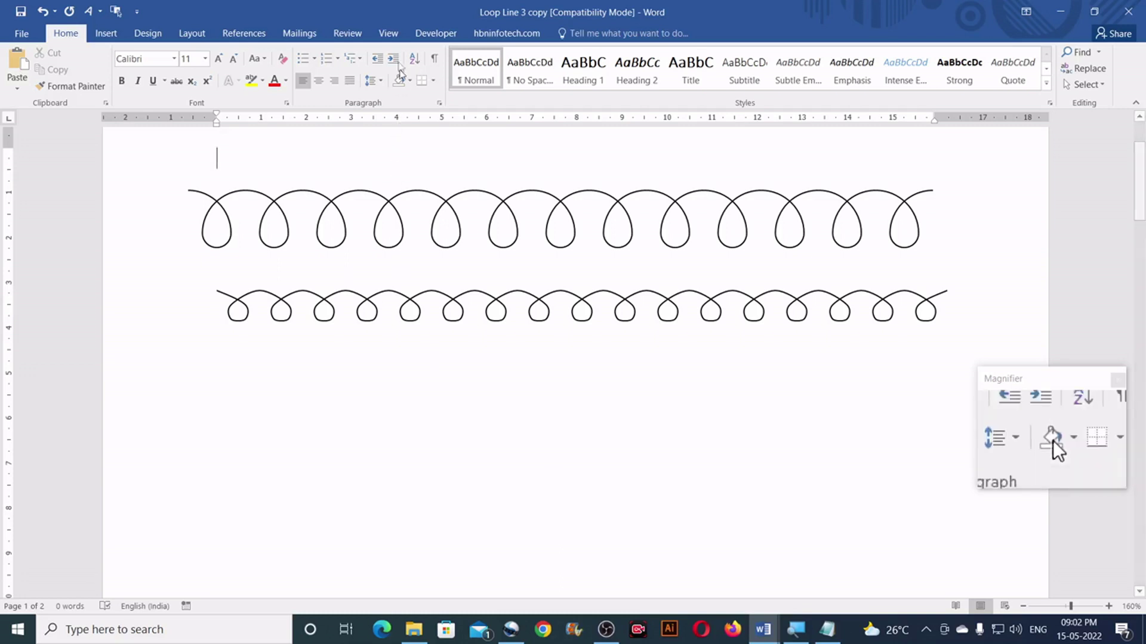
# Turn on gridlines from the View tab so a square grid covers the page.
pyautogui.click(388, 33)
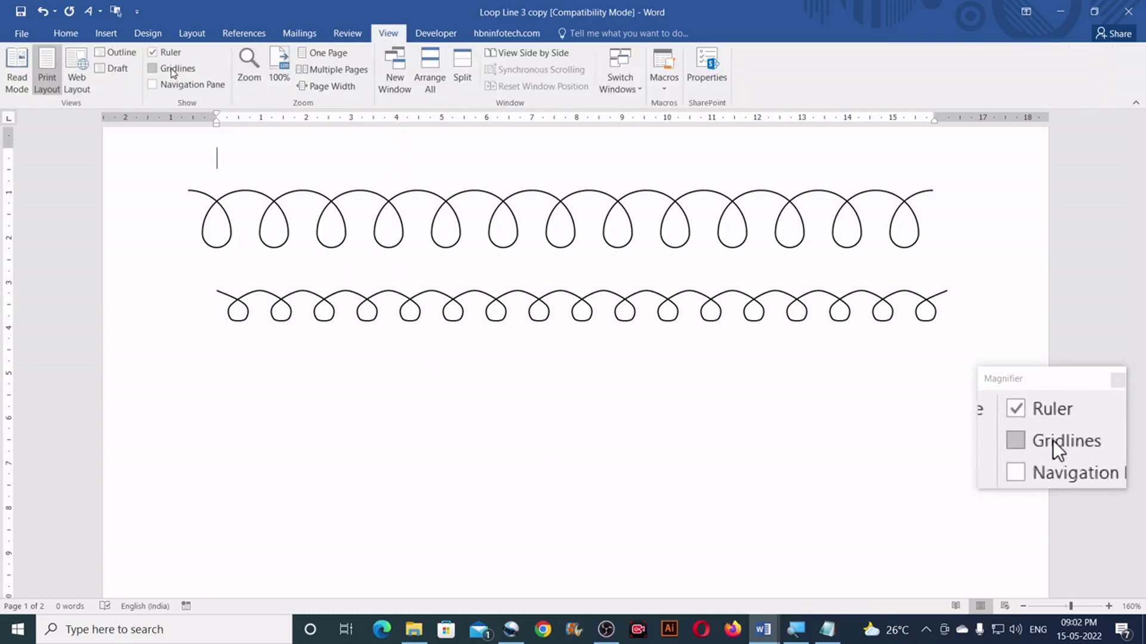
pyautogui.click(152, 69)
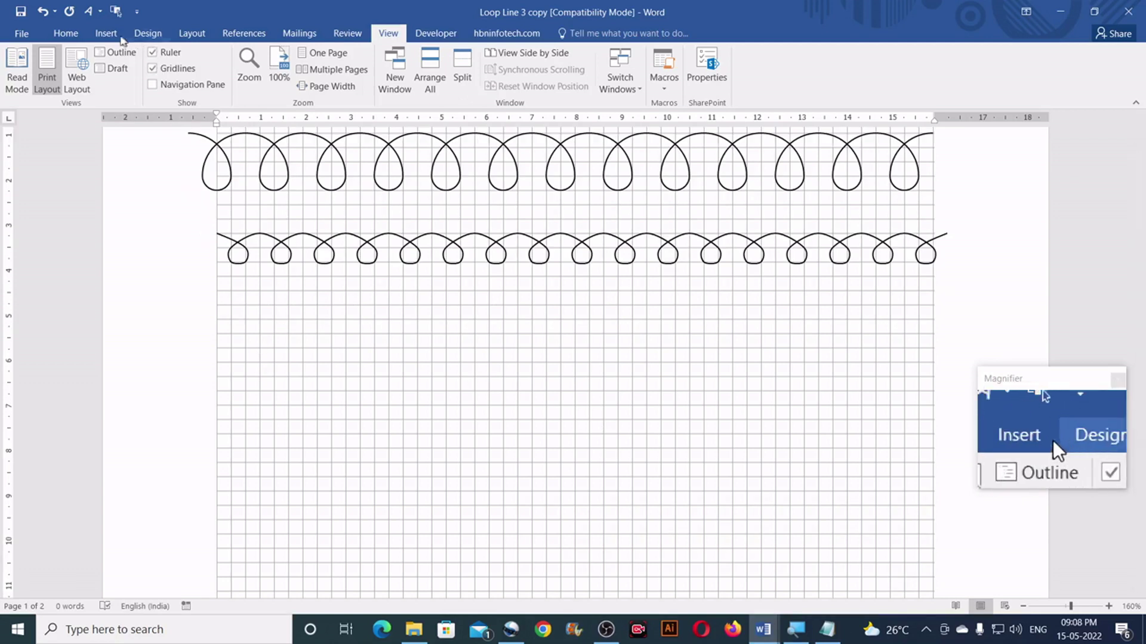
pyautogui.click(106, 33)
# Start a Curve shape at the left, tracing the first small loops of a third row.
pyautogui.click(215, 89)
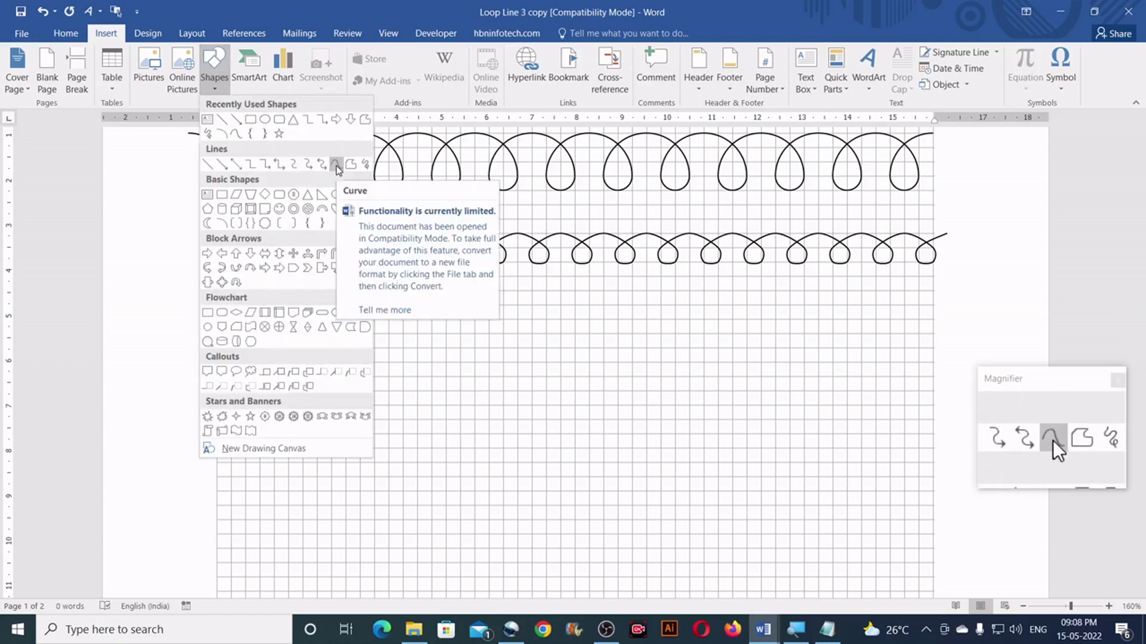
pyautogui.click(336, 166)
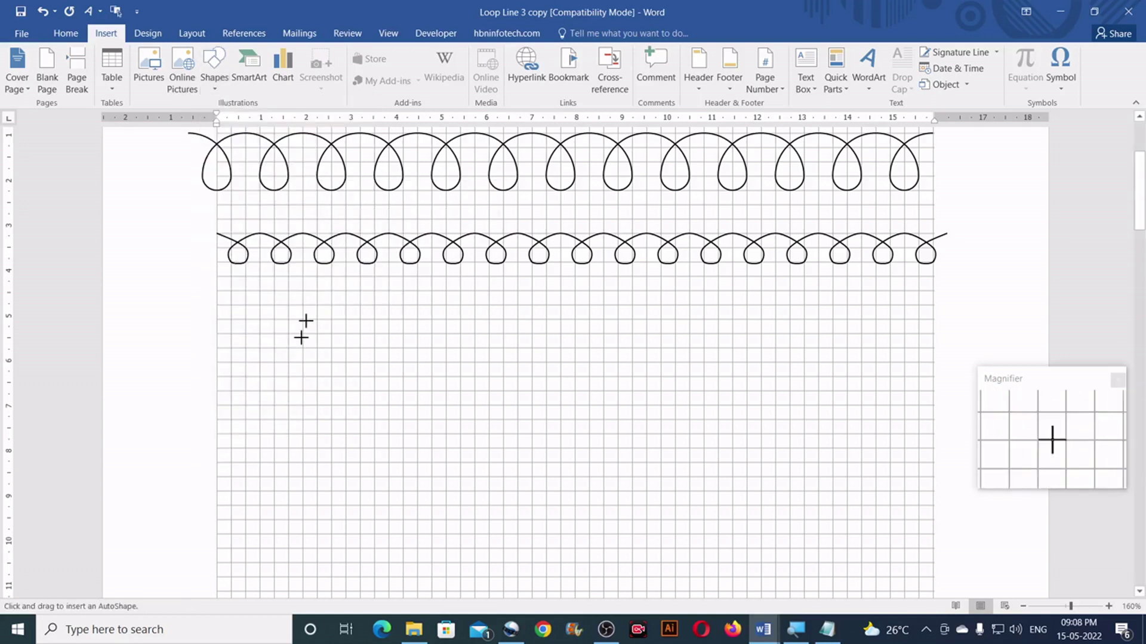
pyautogui.click(215, 306)
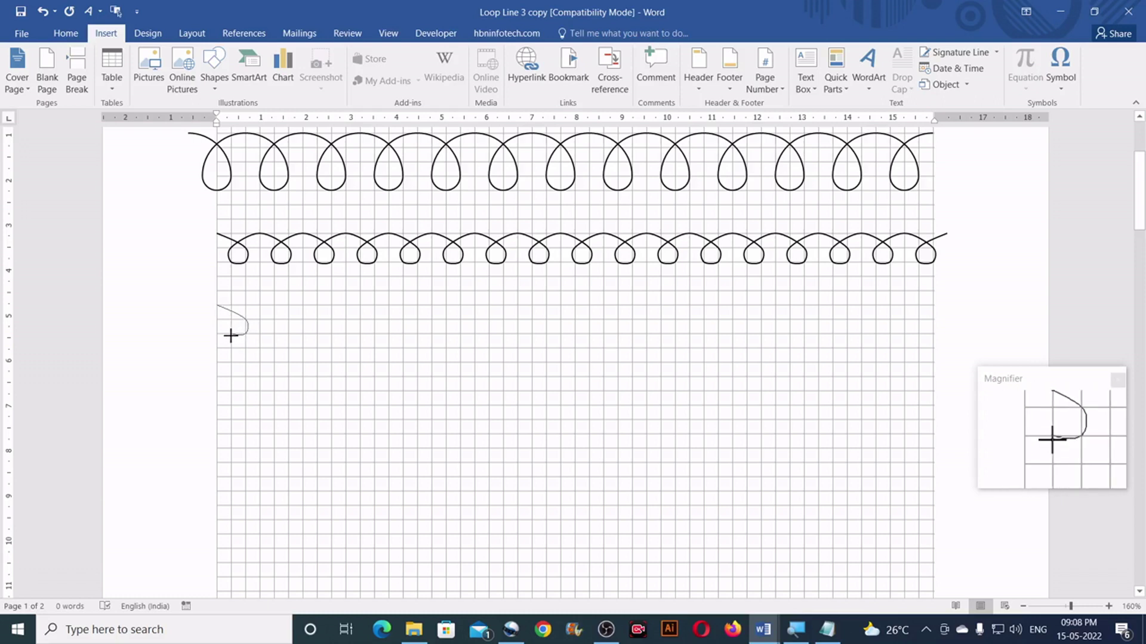
pyautogui.click(230, 335)
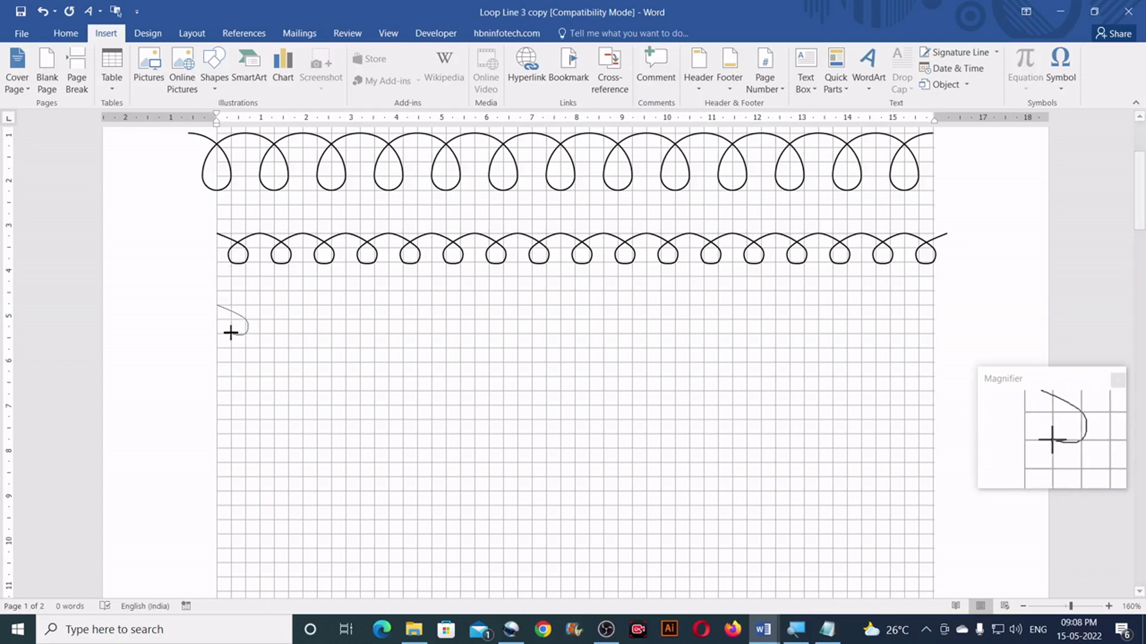
pyautogui.click(259, 307)
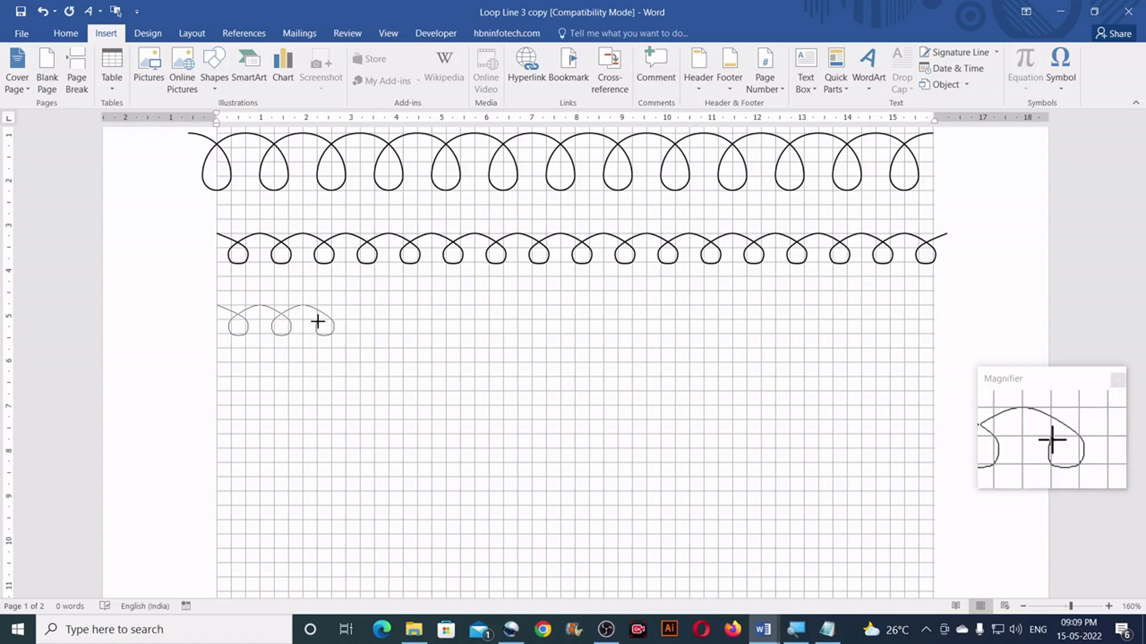
pyautogui.moveTo(318, 322)
pyautogui.mouseDown()
pyautogui.moveTo(502, 333)
pyautogui.moveTo(555, 307)
pyautogui.moveTo(590, 334)
pyautogui.moveTo(626, 315)
pyautogui.moveTo(628, 334)
pyautogui.moveTo(662, 312)
pyautogui.moveTo(673, 330)
pyautogui.moveTo(712, 313)
pyautogui.moveTo(711, 336)
pyautogui.moveTo(736, 304)
pyautogui.moveTo(762, 333)
pyautogui.moveTo(803, 322)
pyautogui.moveTo(847, 330)
pyautogui.moveTo(860, 306)
pyautogui.moveTo(931, 317)
pyautogui.moveTo(910, 332)
pyautogui.mouseUp()
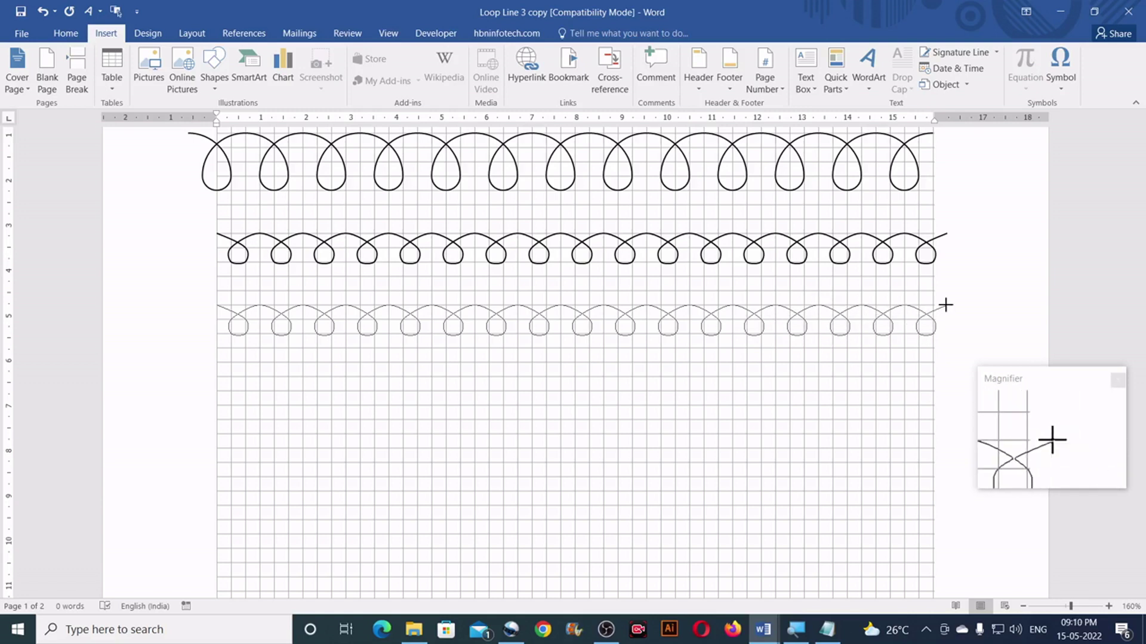
# Finish the third loop line at the right edge, making a 16.19 cm wide curve.
pyautogui.moveTo(946, 305); pyautogui.dragTo(947, 305)
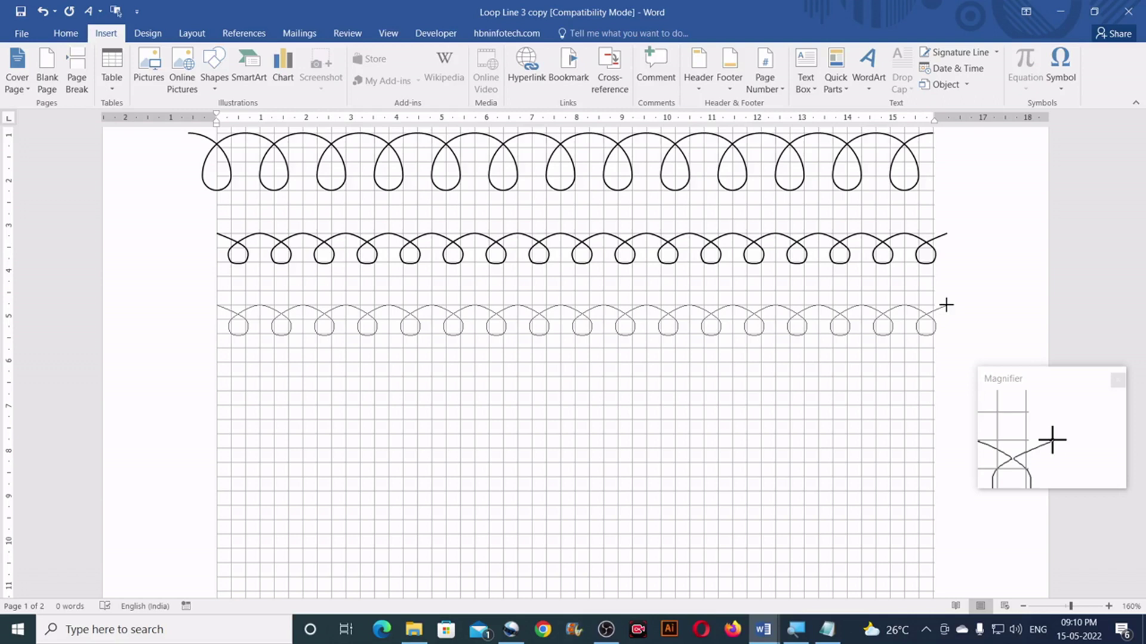
pyautogui.doubleClick(945, 305)
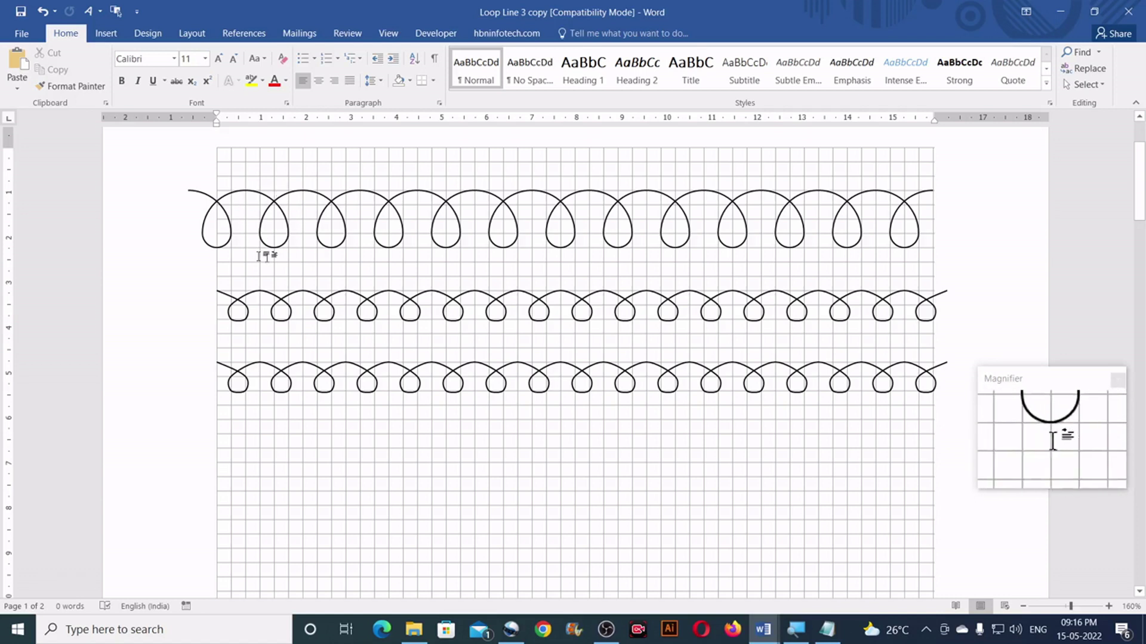
# Select a 1.27 cm arc in the top loop row and show the Drawing Tools Format options.
pyautogui.click(253, 195)
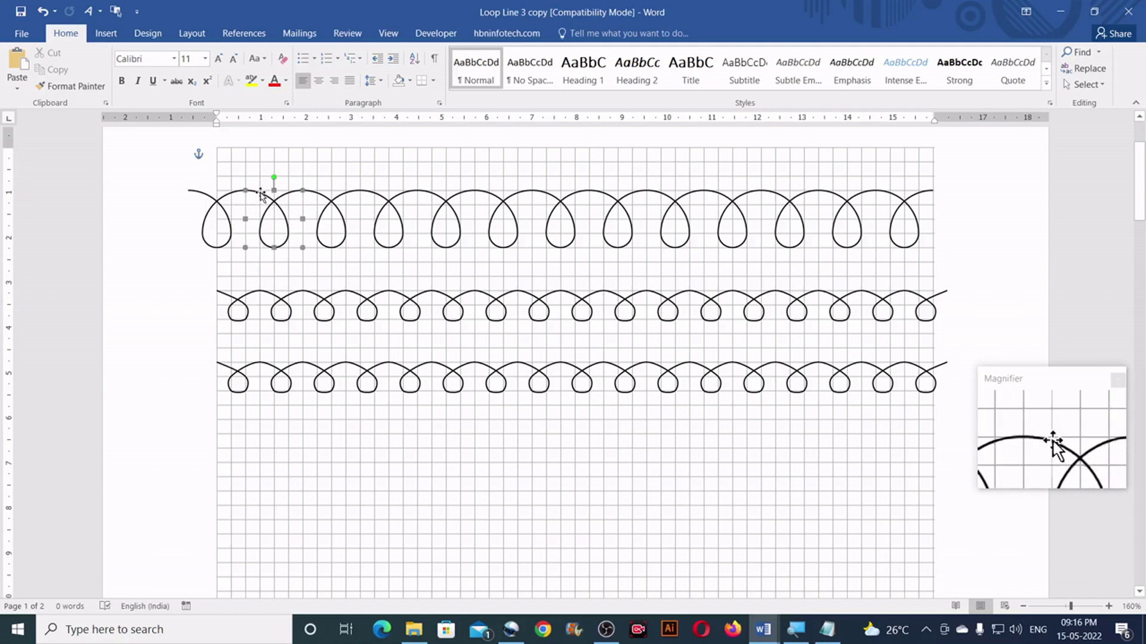
pyautogui.click(578, 35)
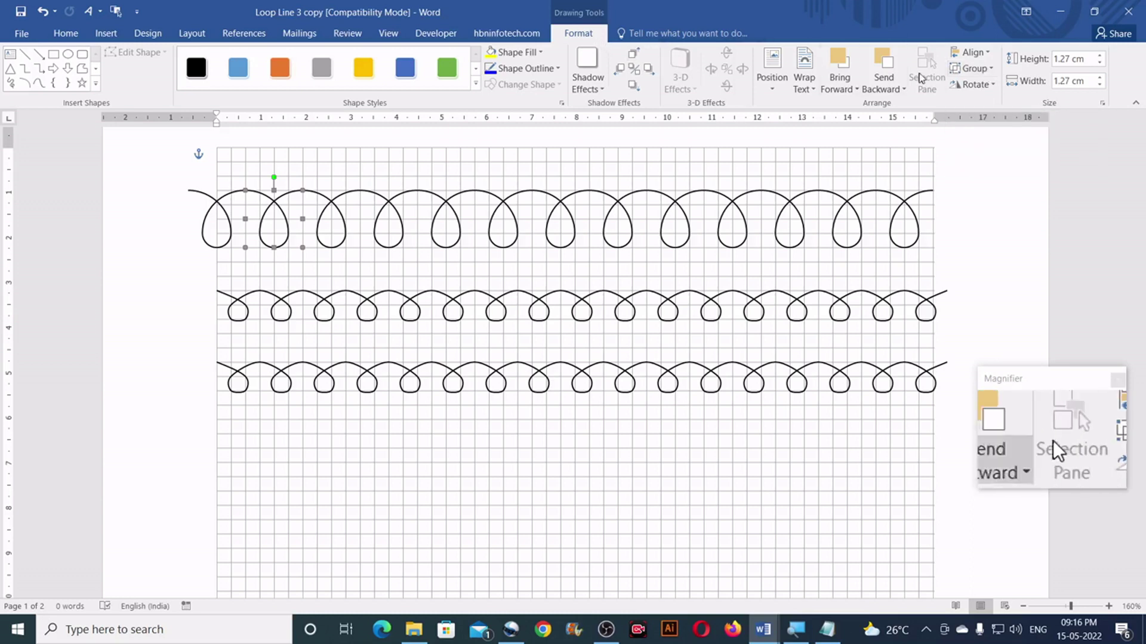
# Ungroup the top loop row and colour one upper arc blue.
pyautogui.click(986, 67)
pyautogui.click(985, 125)
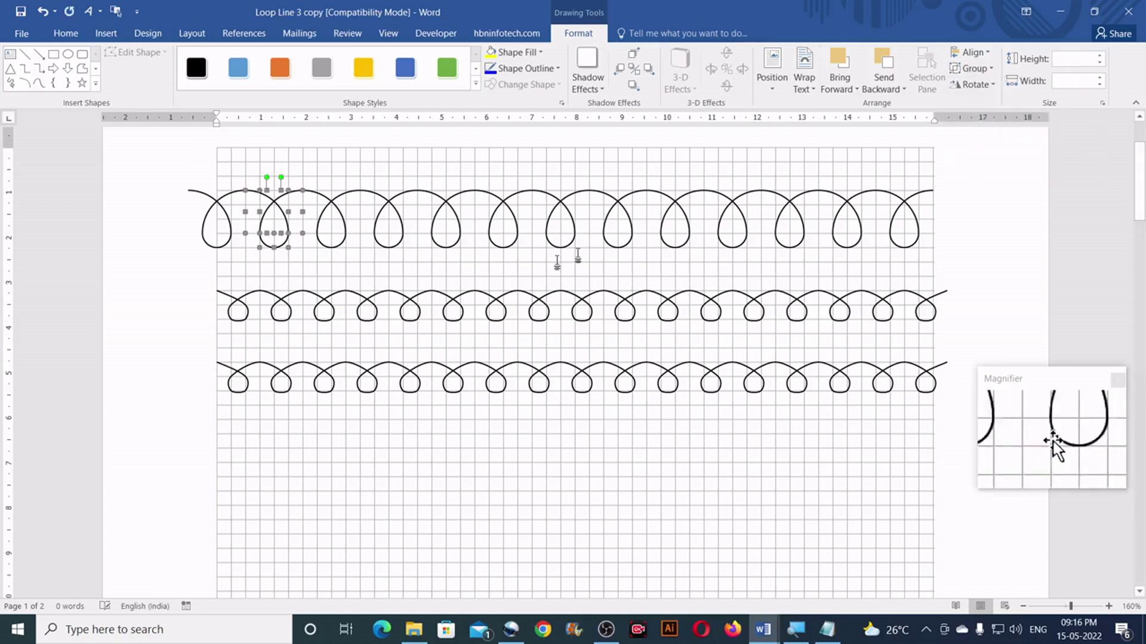
pyautogui.click(266, 199)
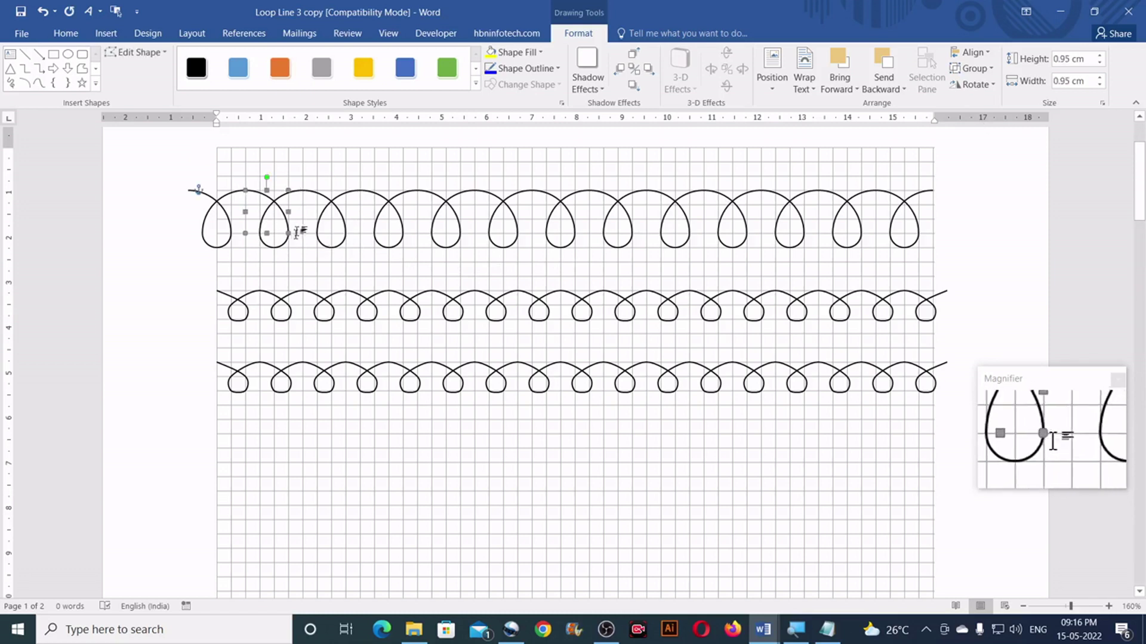
pyautogui.click(490, 70)
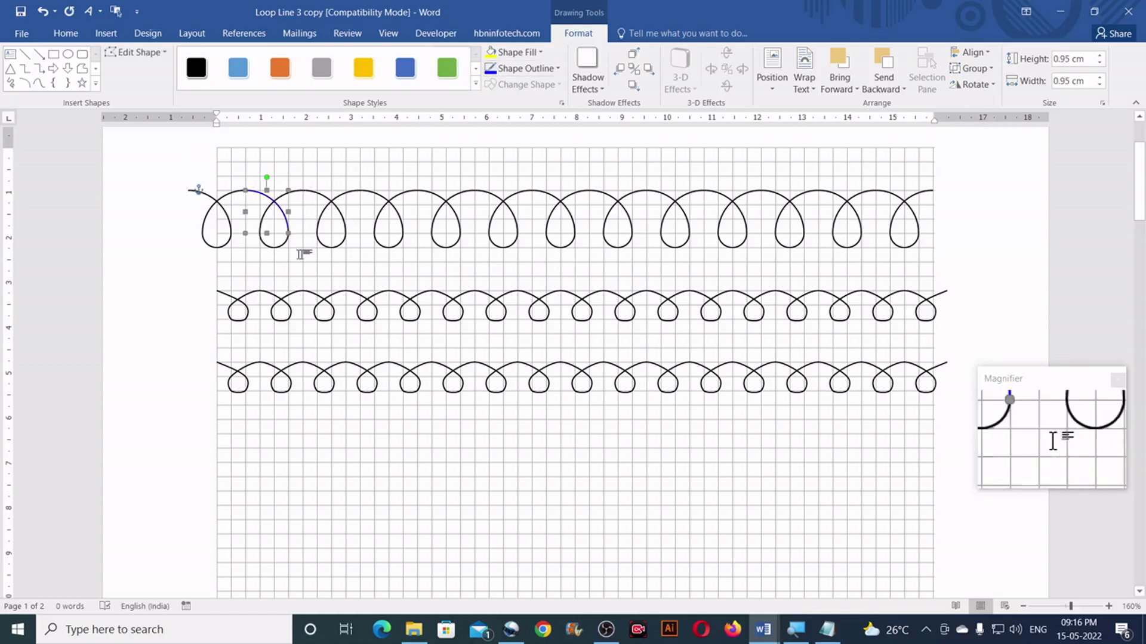
# Colour the second loop's bottom piece green and its lower-left piece red.
pyautogui.click(283, 243)
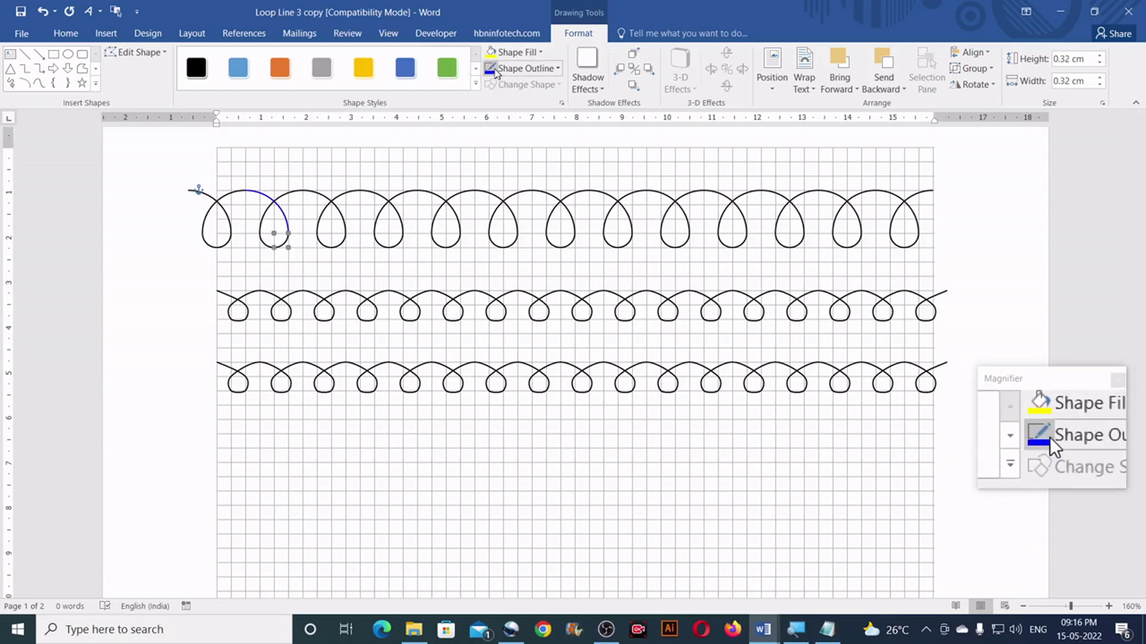
pyautogui.click(522, 68)
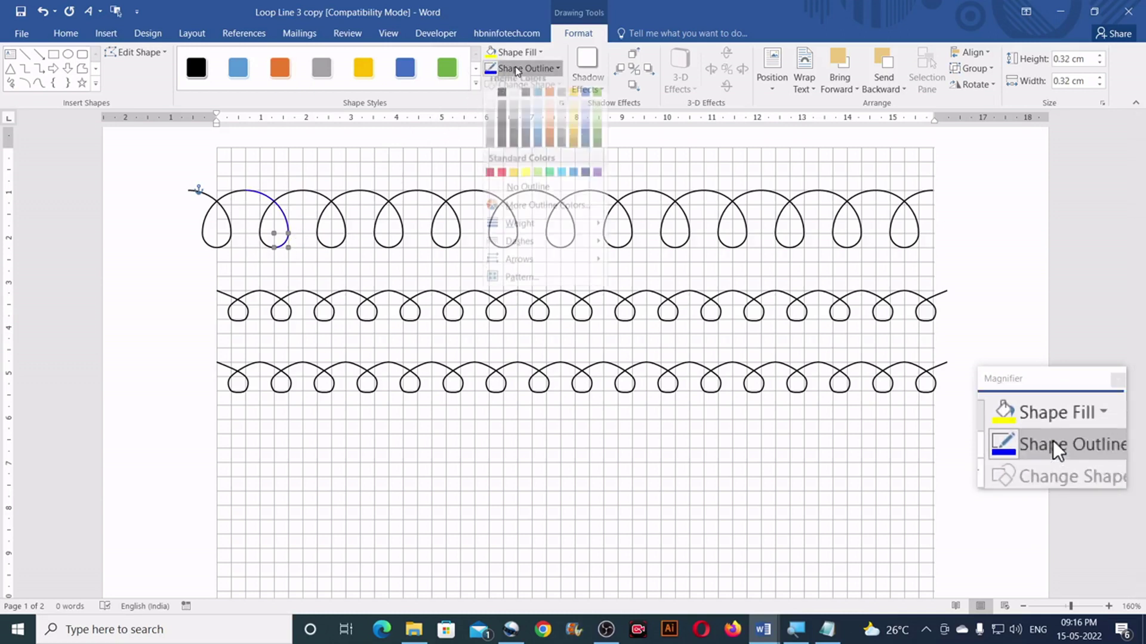
pyautogui.click(544, 180)
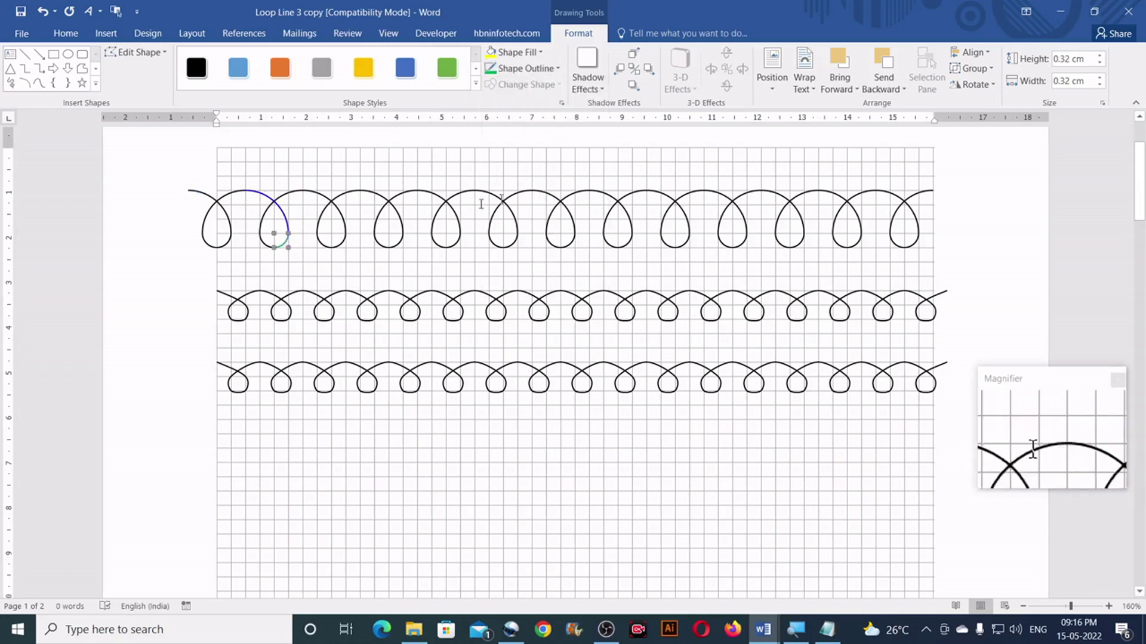
pyautogui.click(265, 244)
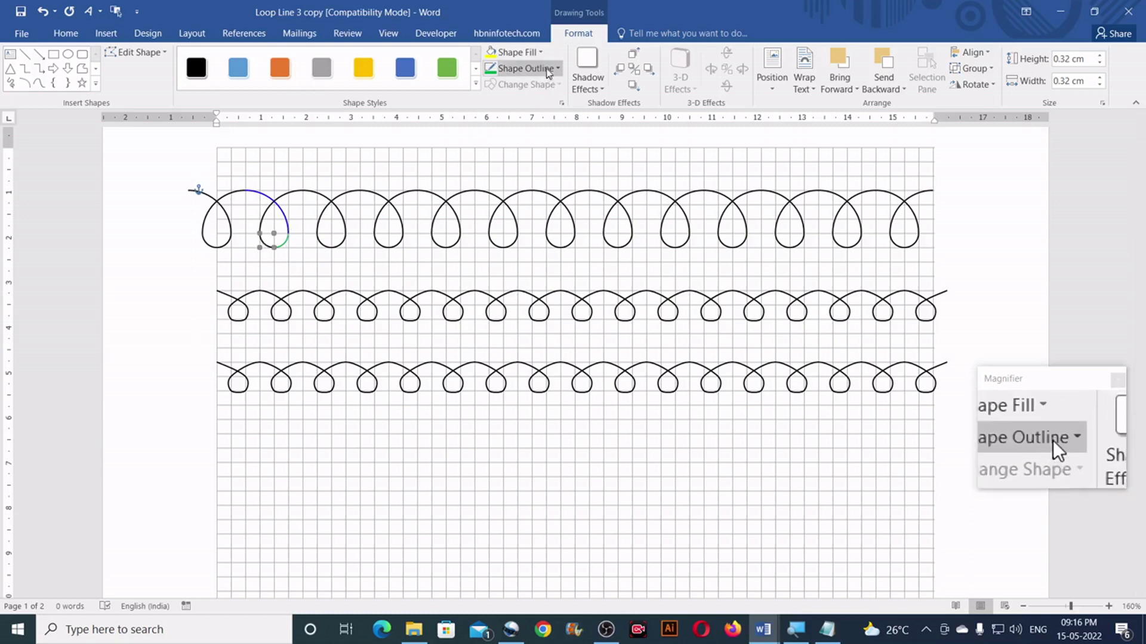
pyautogui.click(523, 68)
pyautogui.click(502, 180)
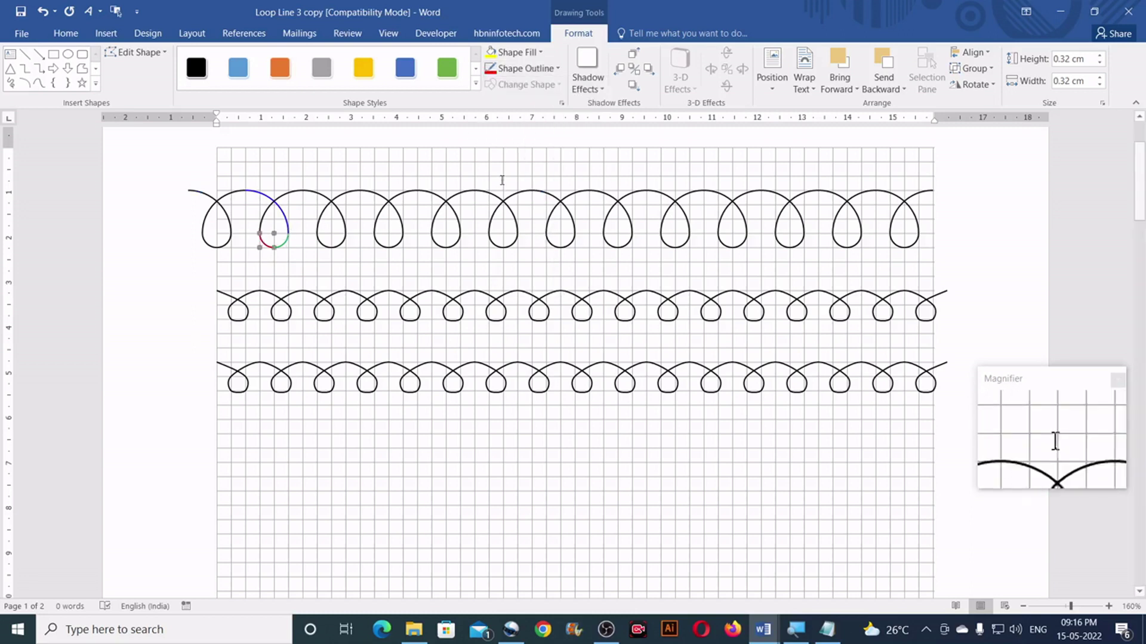
# Recolour the second loop's upper arc purple and extend the red piece around the loop bottom.
pyautogui.click(263, 215)
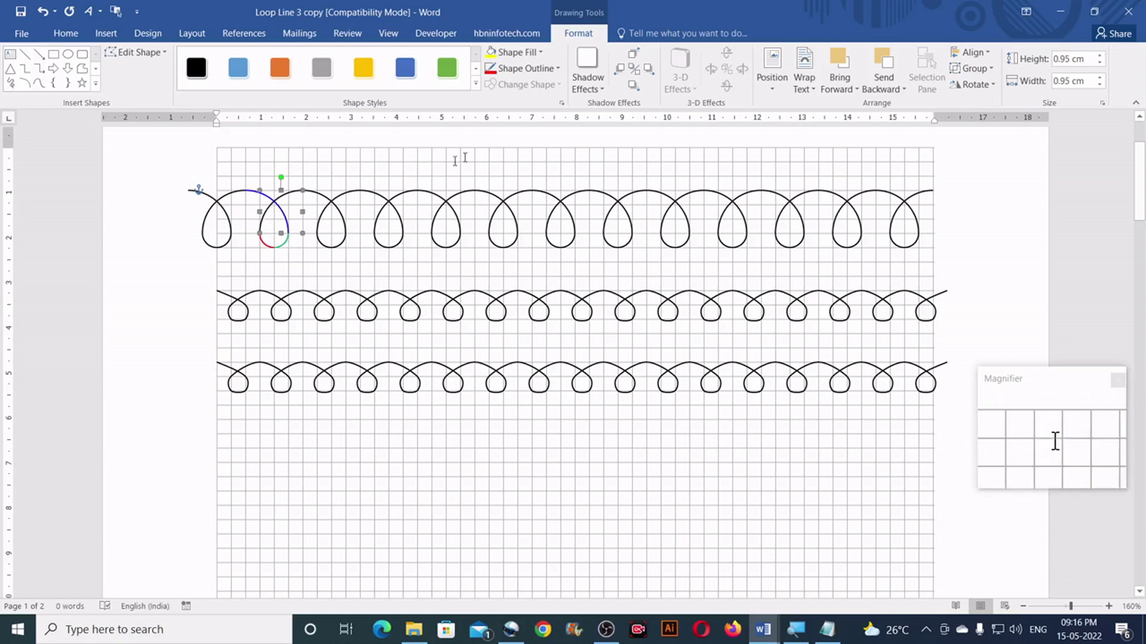
pyautogui.click(558, 69)
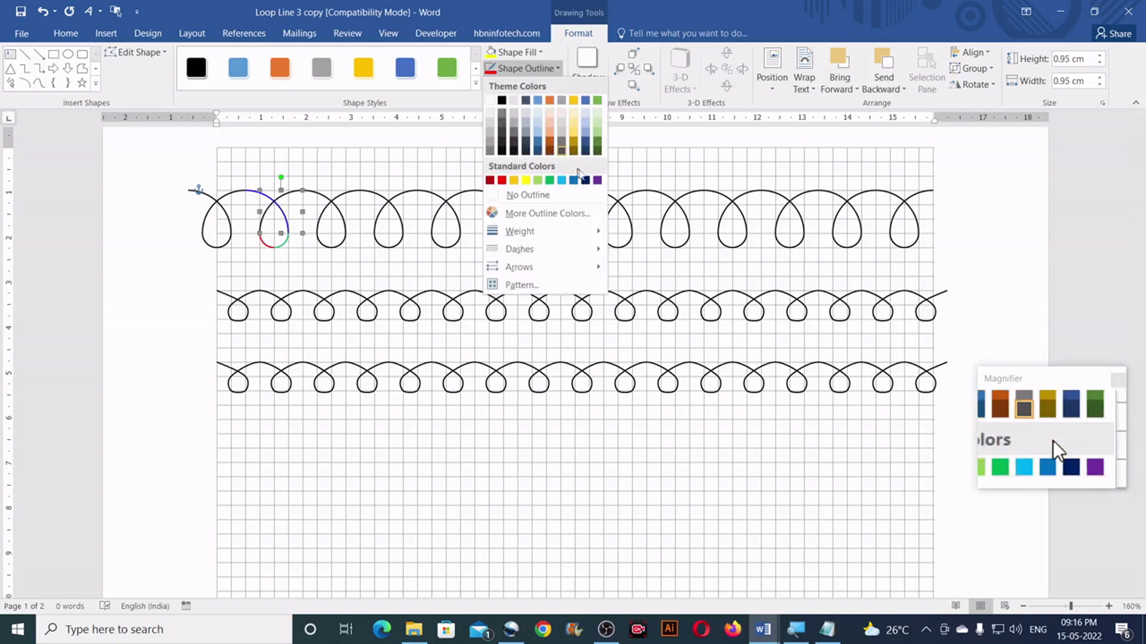
pyautogui.click(596, 180)
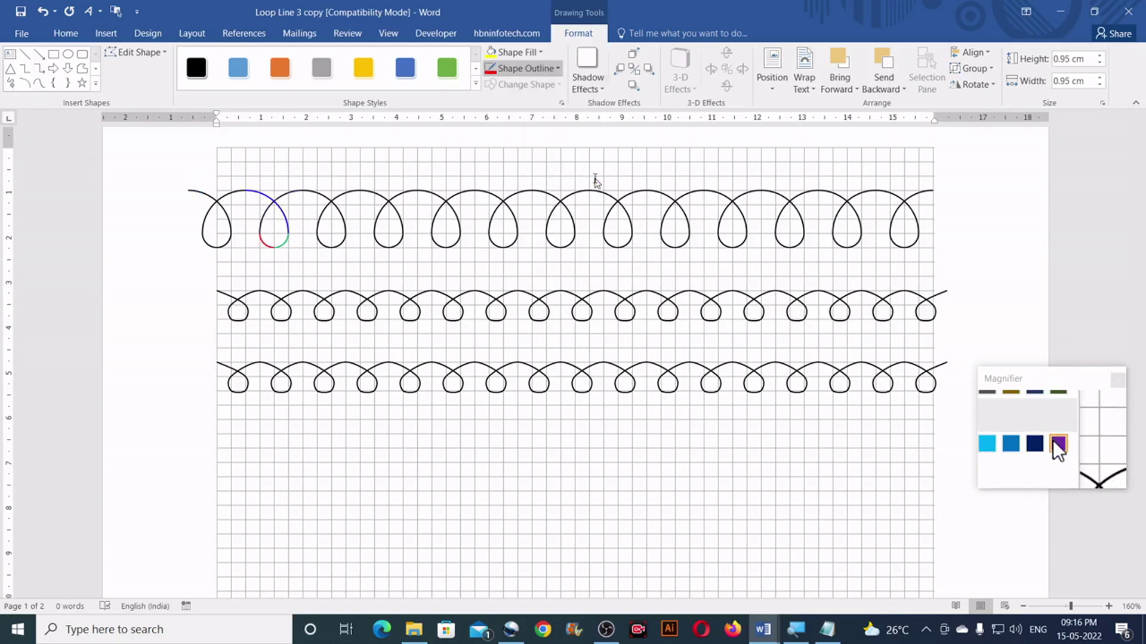
pyautogui.click(333, 257)
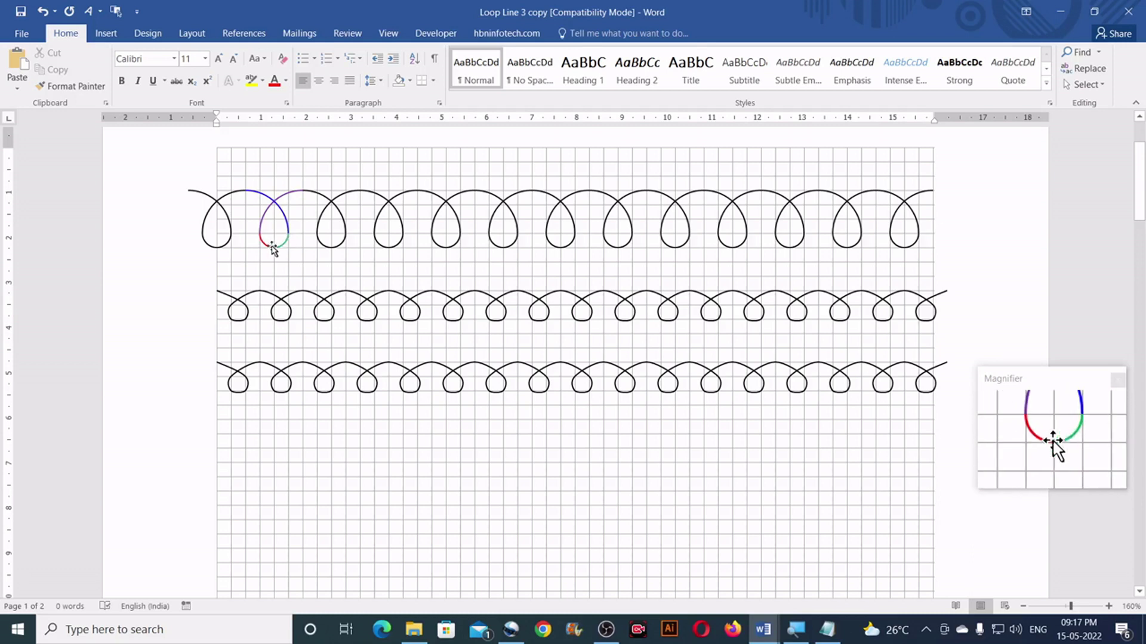
pyautogui.moveTo(265, 244); pyautogui.dragTo(284, 236)
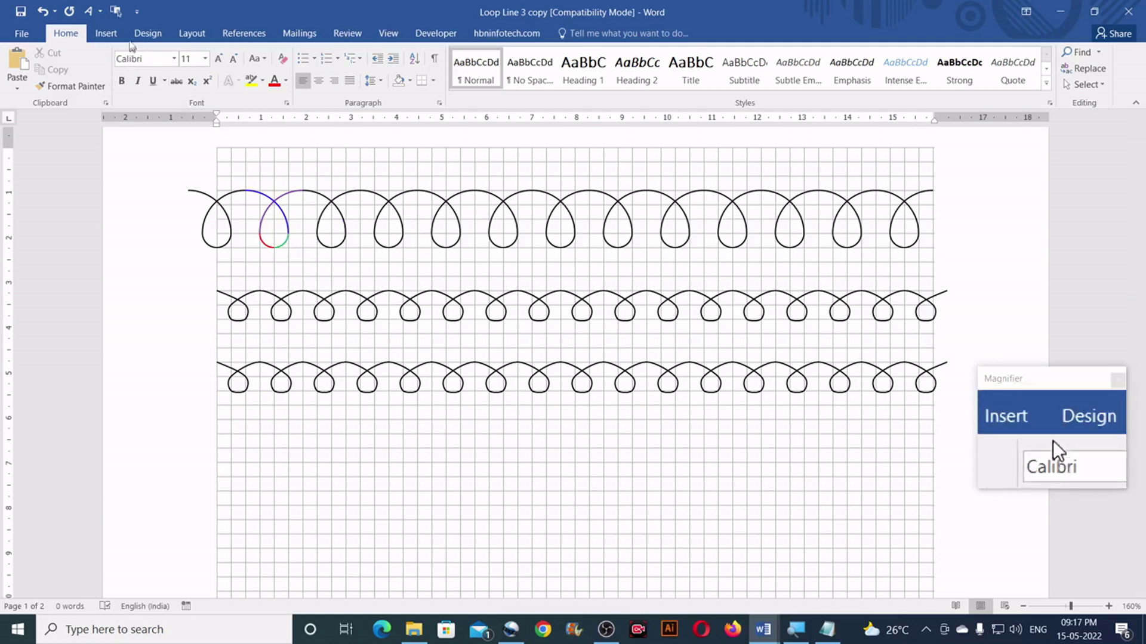
# Draw a new 0.95 cm Arc shape on the grid below the third loop row.
pyautogui.click(112, 36)
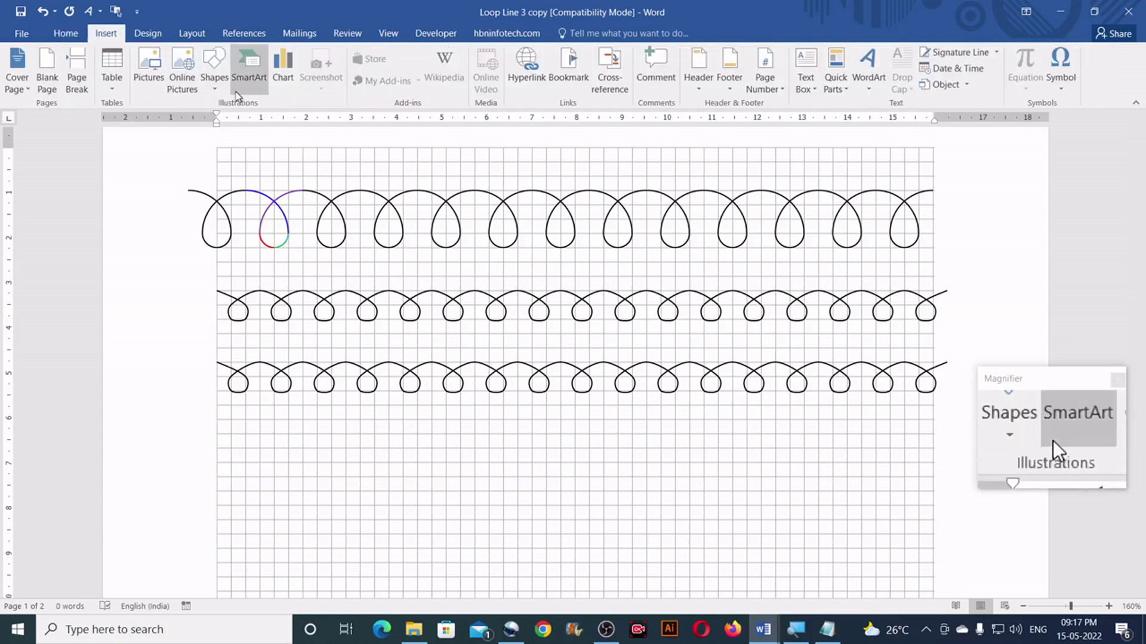
pyautogui.click(220, 90)
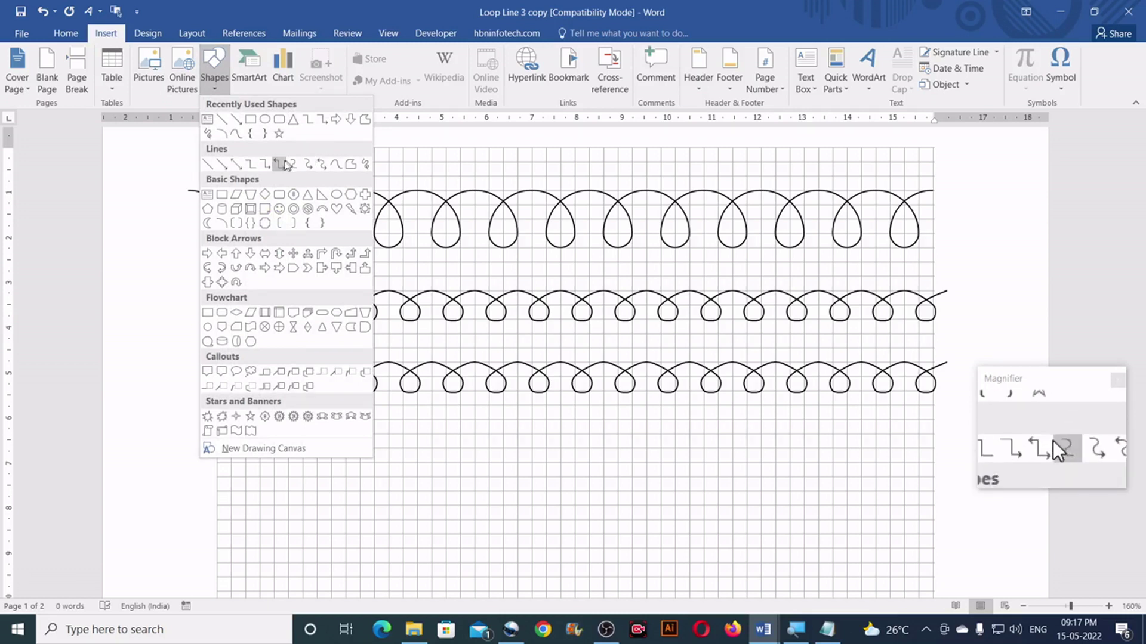
pyautogui.click(223, 133)
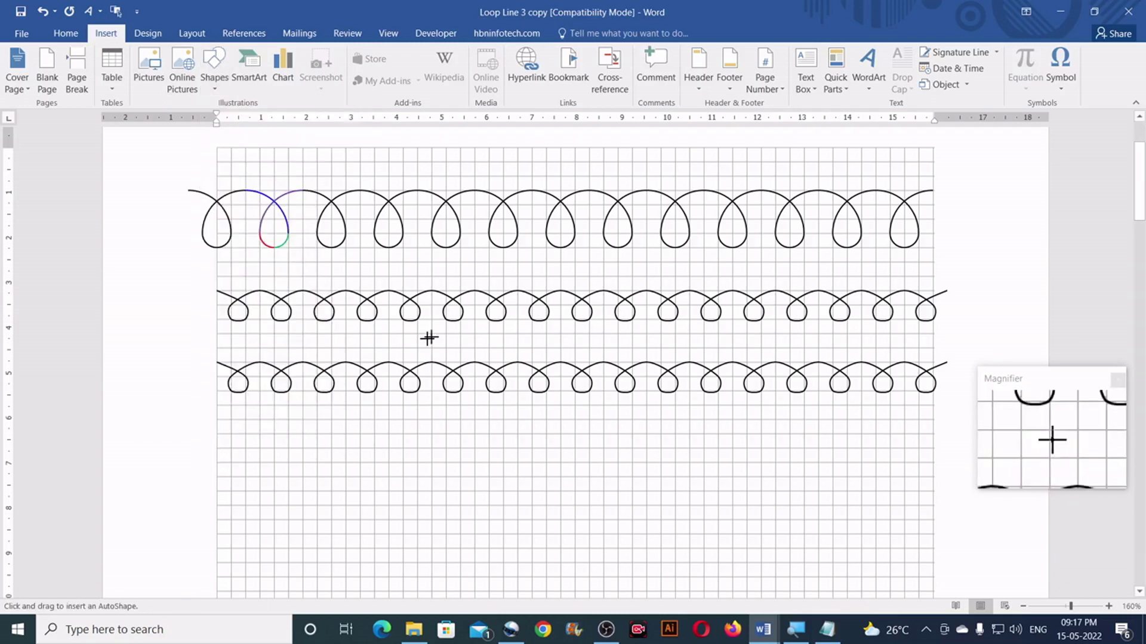
pyautogui.scroll(-3, 429, 332)
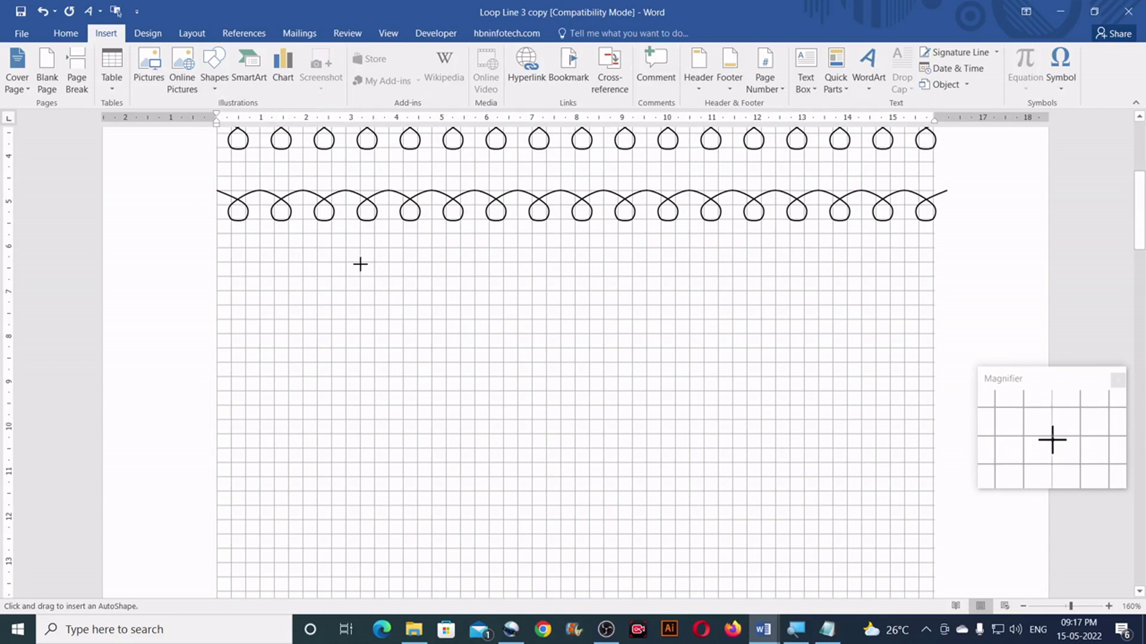
pyautogui.moveTo(361, 261)
pyautogui.mouseDown()
pyautogui.moveTo(412, 292)
pyautogui.moveTo(404, 302)
pyautogui.mouseUp()
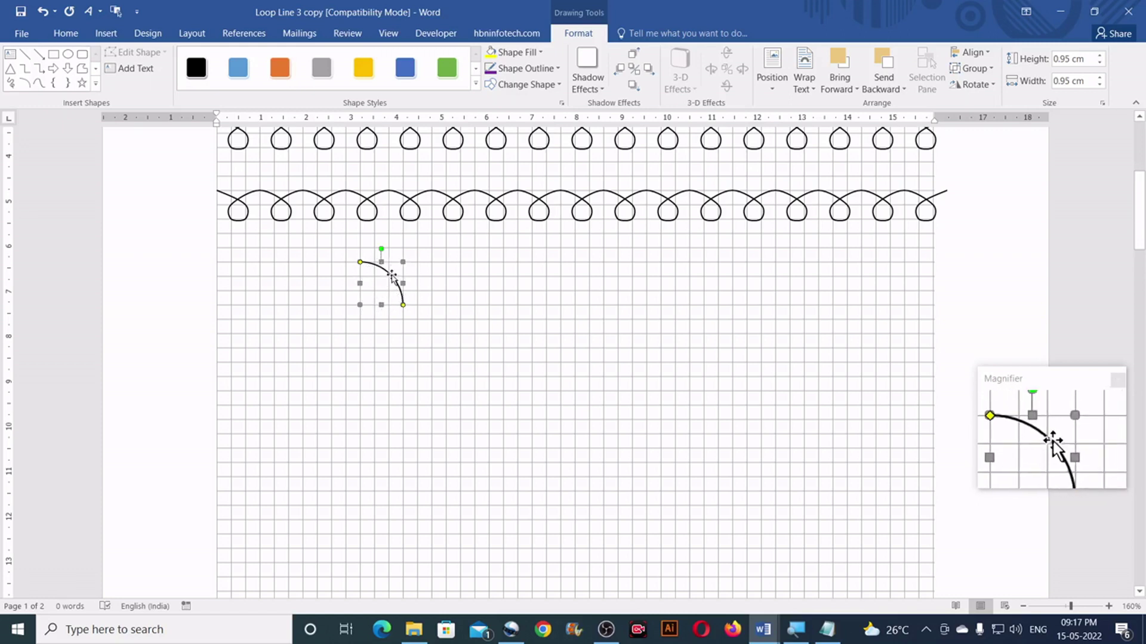
# Copy the arc, flip the copy horizontally, and move it left to cross the original.
pyautogui.moveTo(394, 278); pyautogui.dragTo(454, 280)
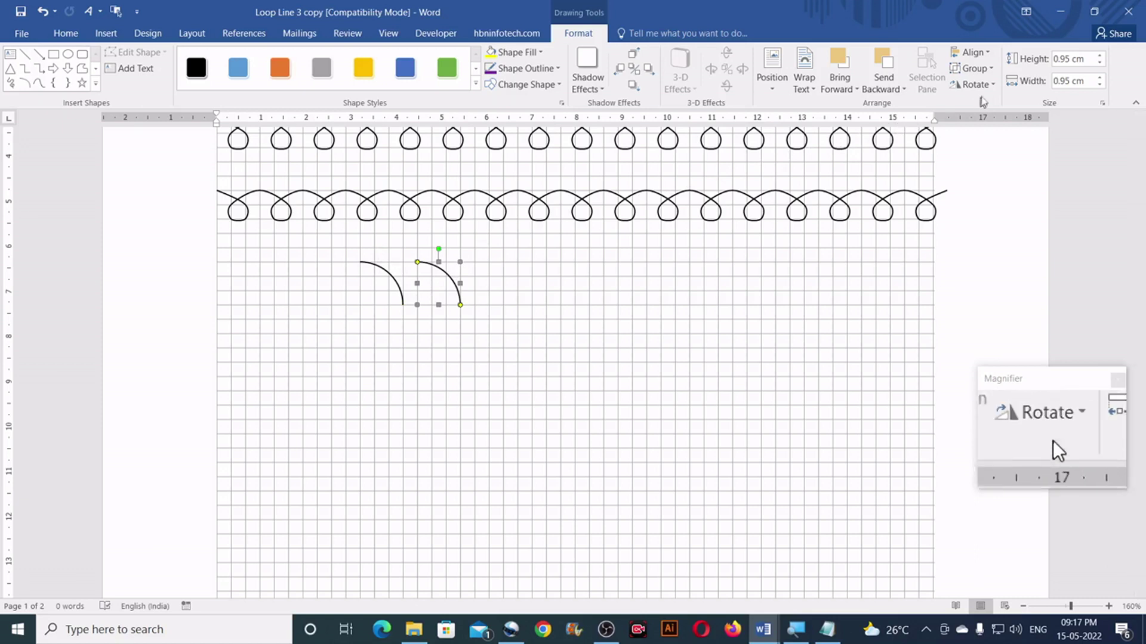
pyautogui.click(988, 85)
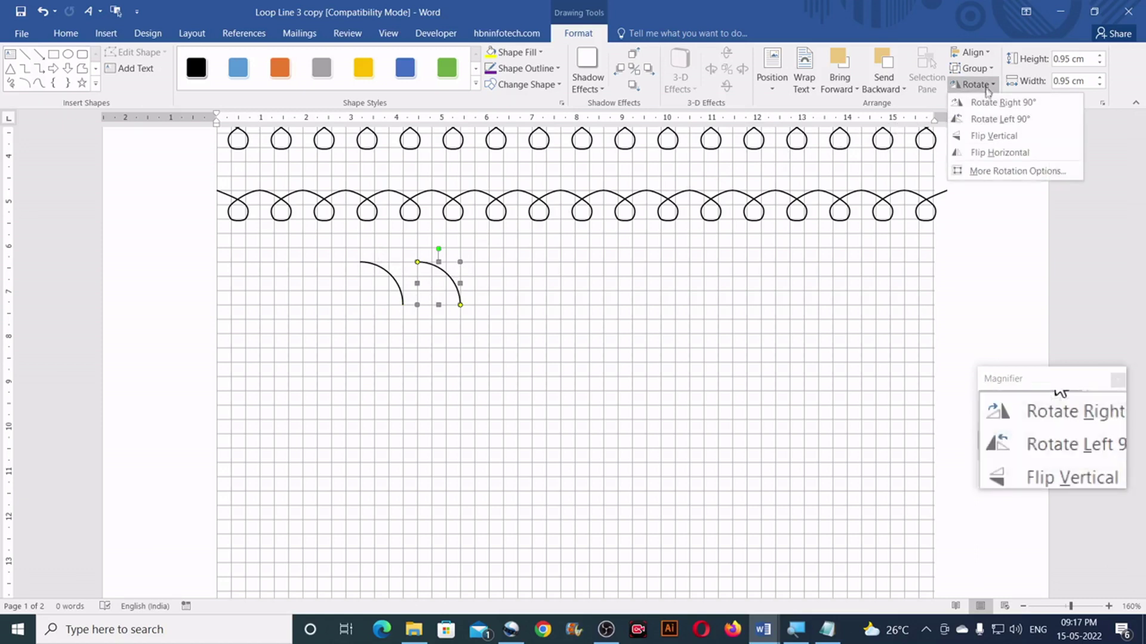
pyautogui.click(996, 153)
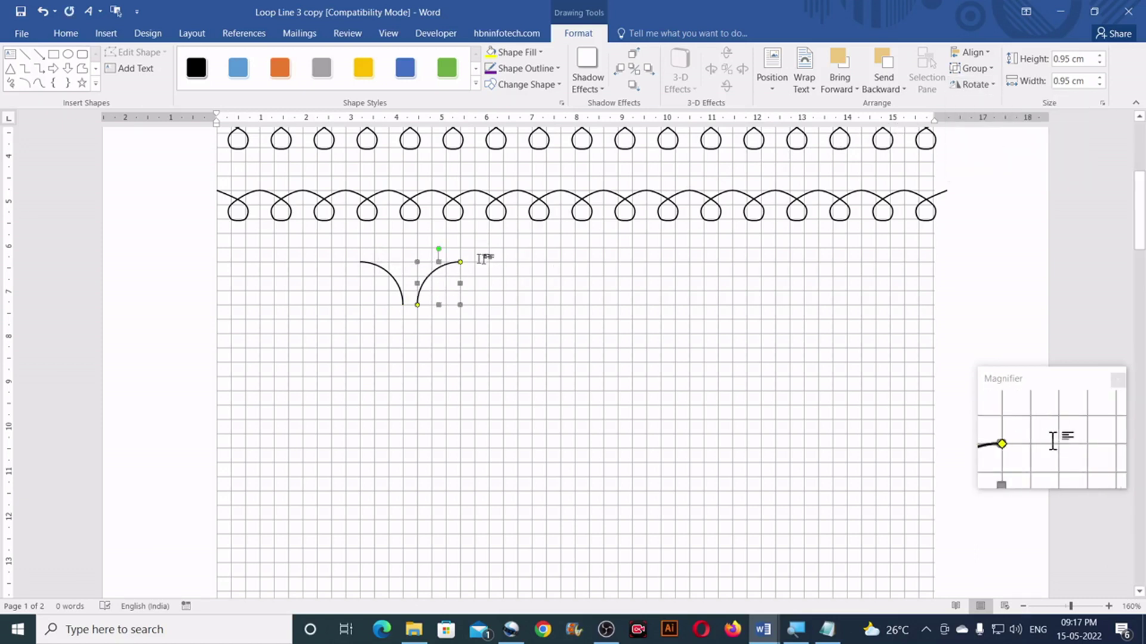
pyautogui.moveTo(446, 266); pyautogui.dragTo(403, 267)
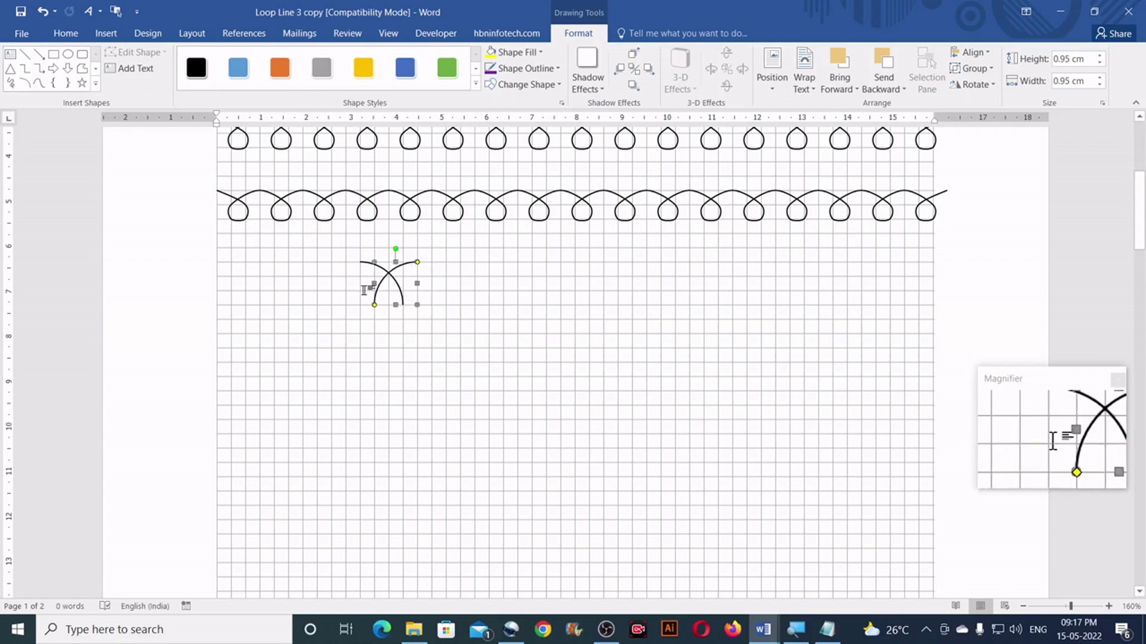
pyautogui.scroll(3, 455, 297)
pyautogui.click(460, 289)
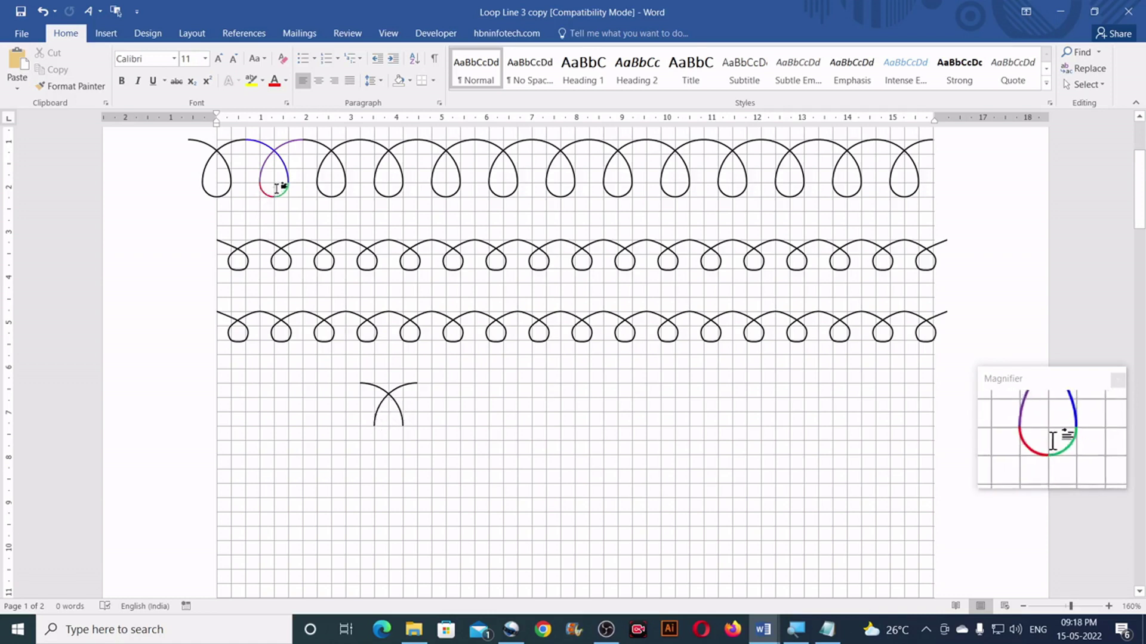
# Draw a small Arc shape beside the crossed arcs.
pyautogui.scroll(-2, 418, 304)
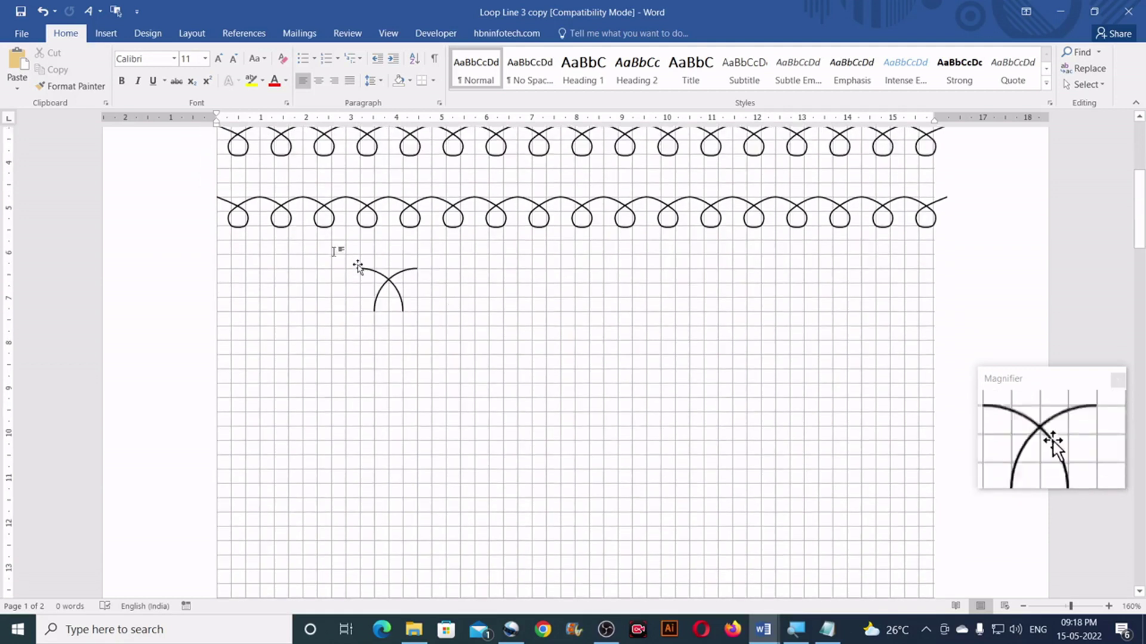
pyautogui.click(121, 38)
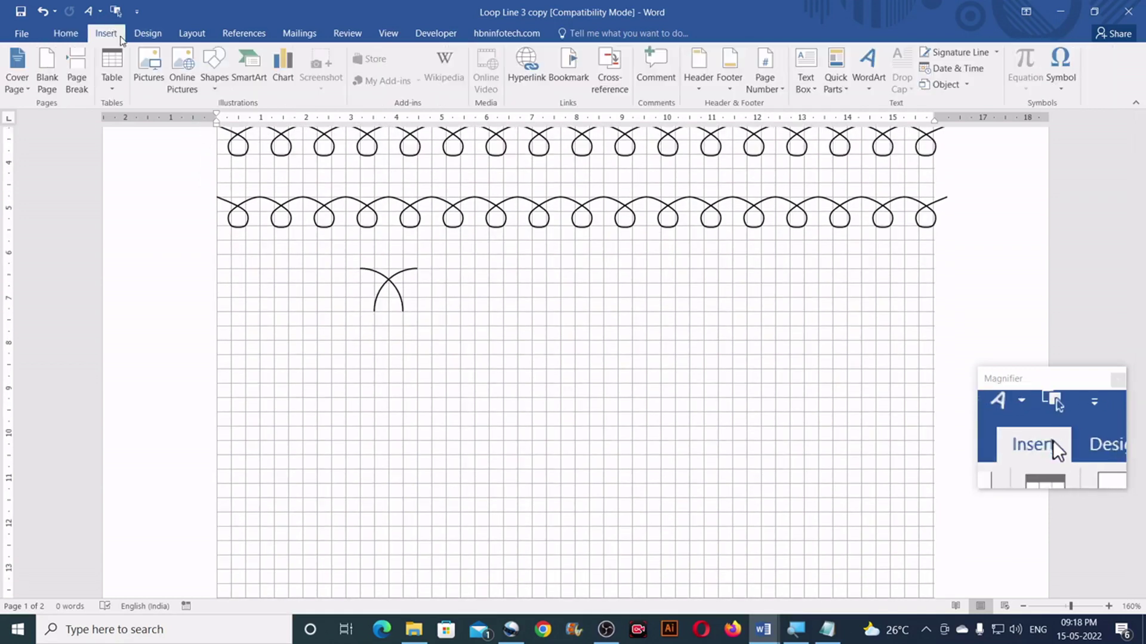
pyautogui.click(214, 67)
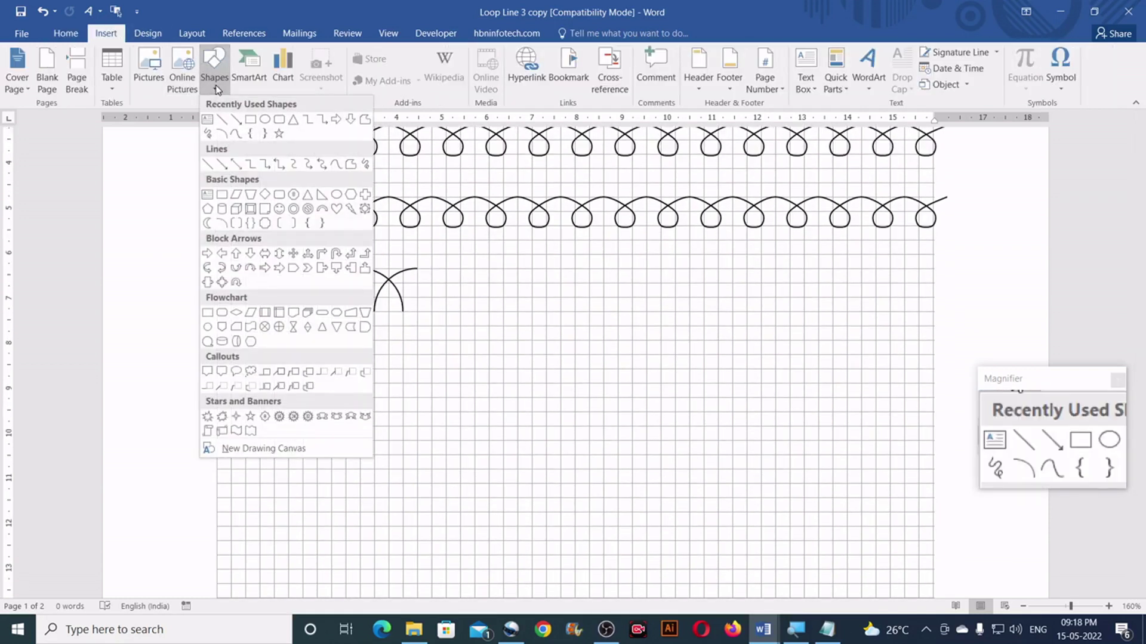
pyautogui.click(233, 131)
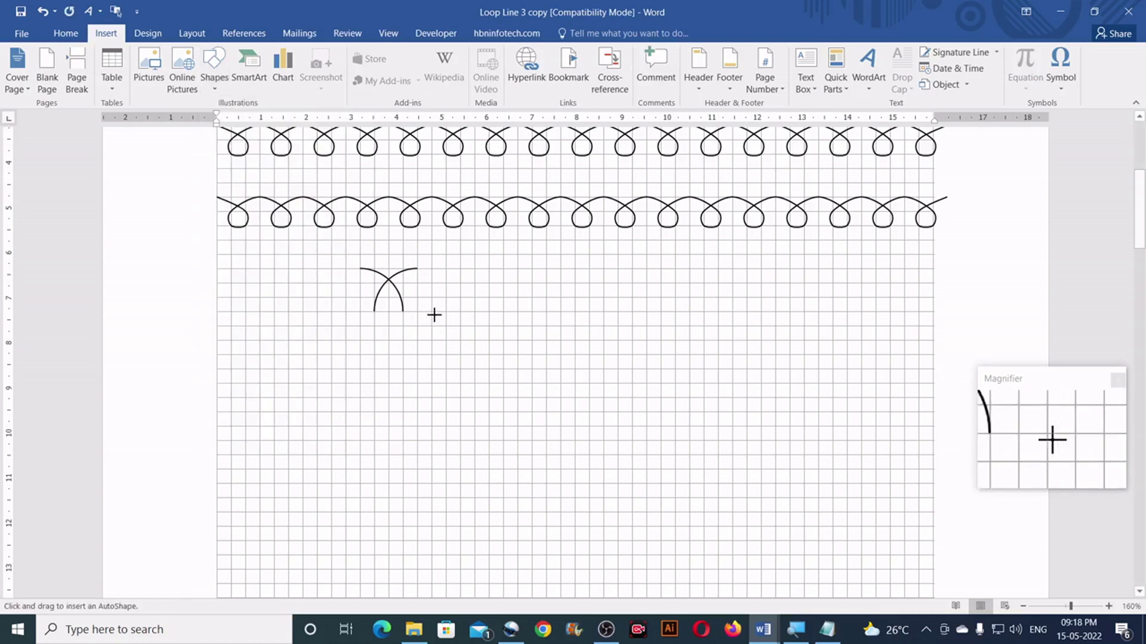
pyautogui.moveTo(430, 312); pyautogui.dragTo(446, 326)
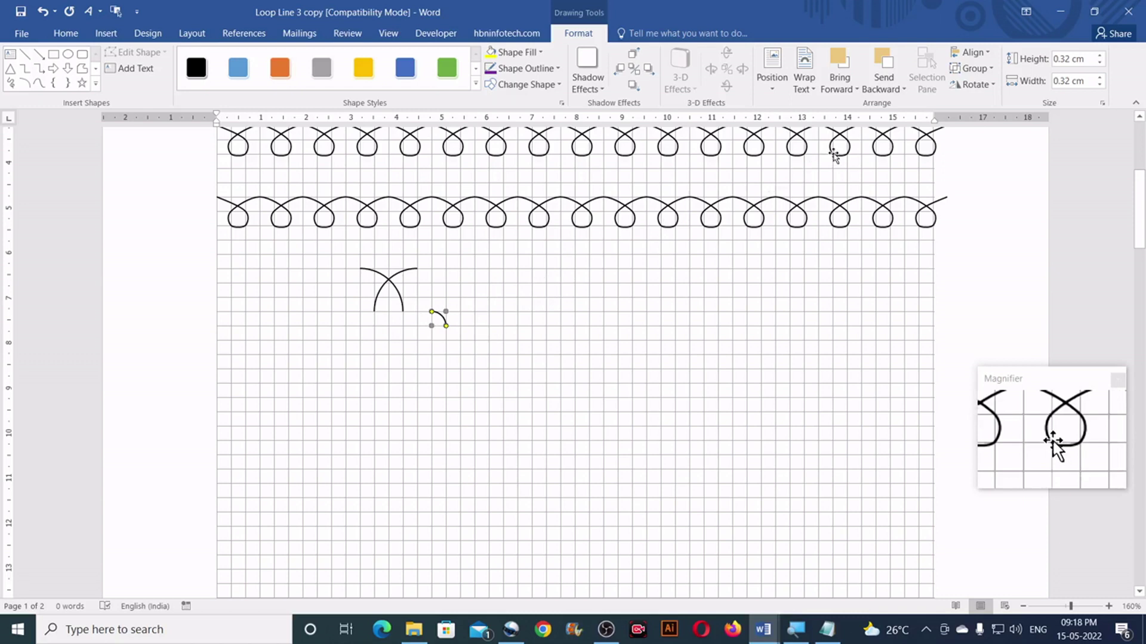
# Rotate the small arc right 90°, flip it horizontally, and fit it under the crossed arcs to close the loop.
pyautogui.click(981, 86)
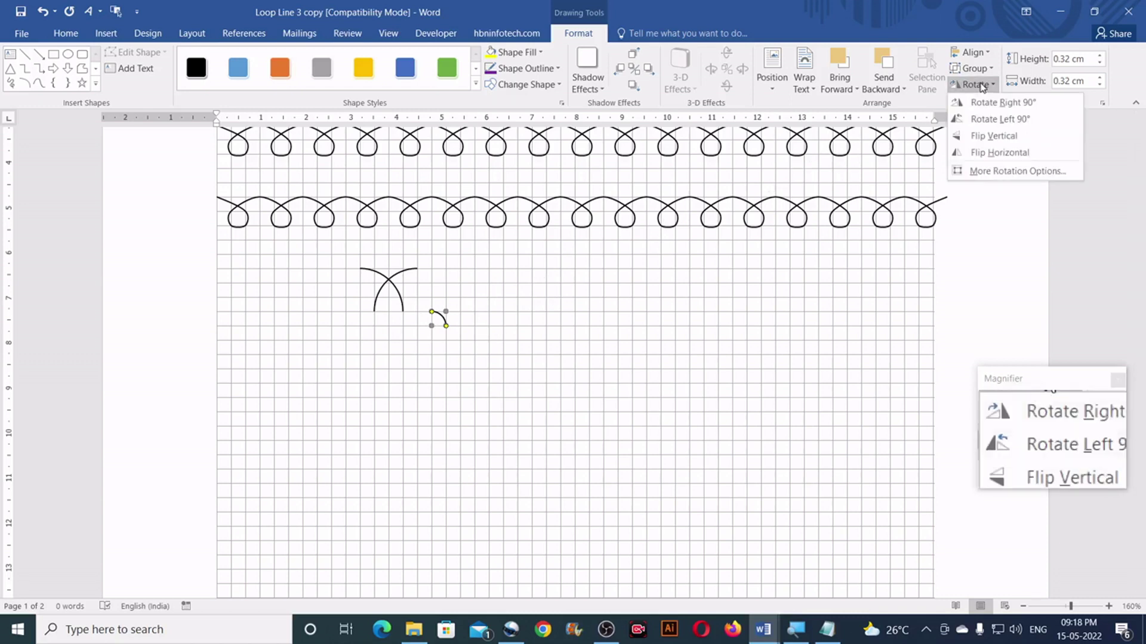
pyautogui.click(1002, 103)
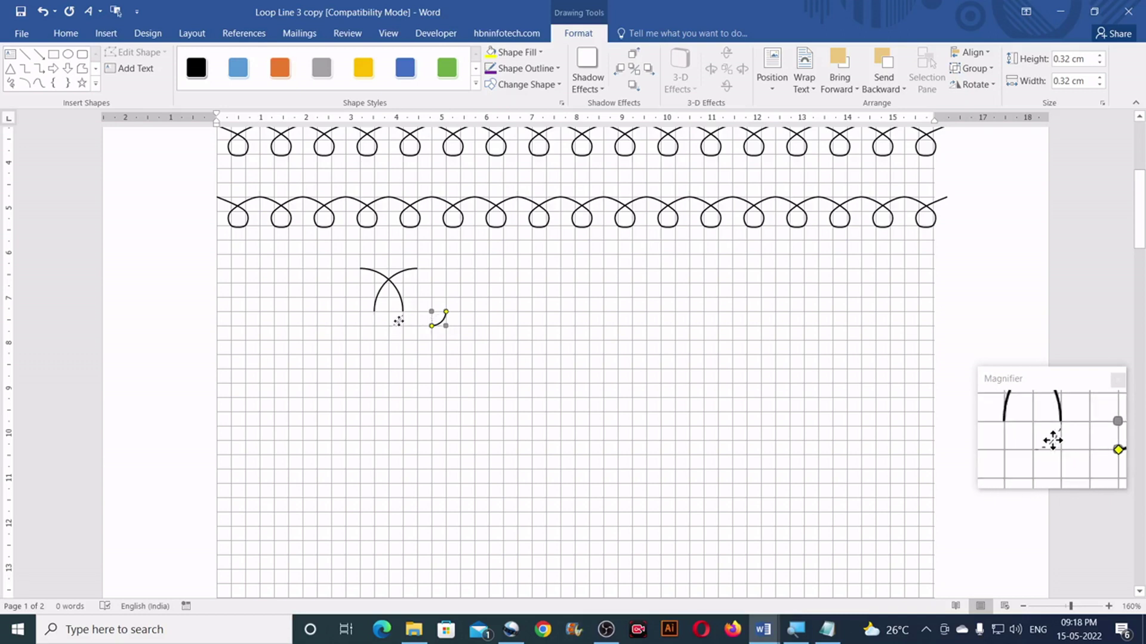
pyautogui.moveTo(397, 321); pyautogui.dragTo(436, 326)
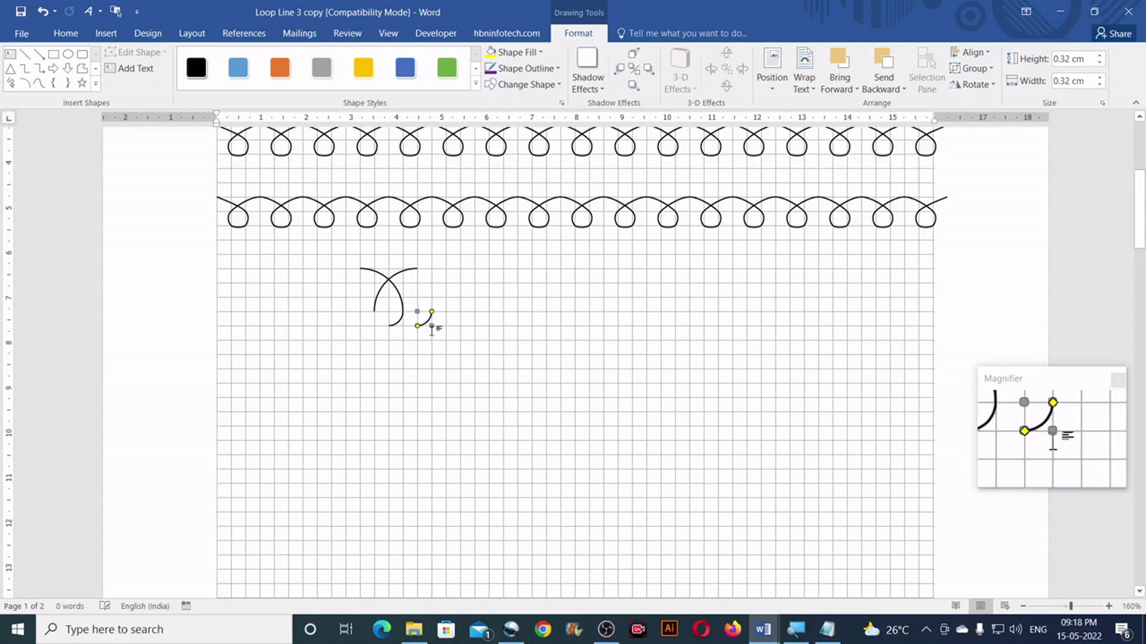
pyautogui.click(979, 86)
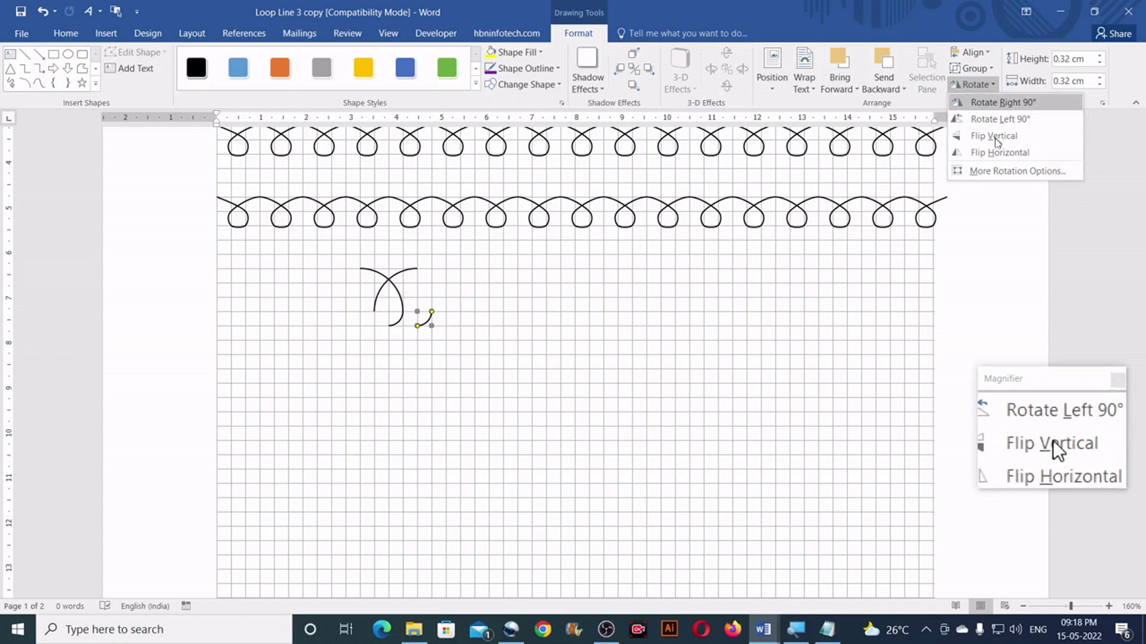
pyautogui.click(1001, 153)
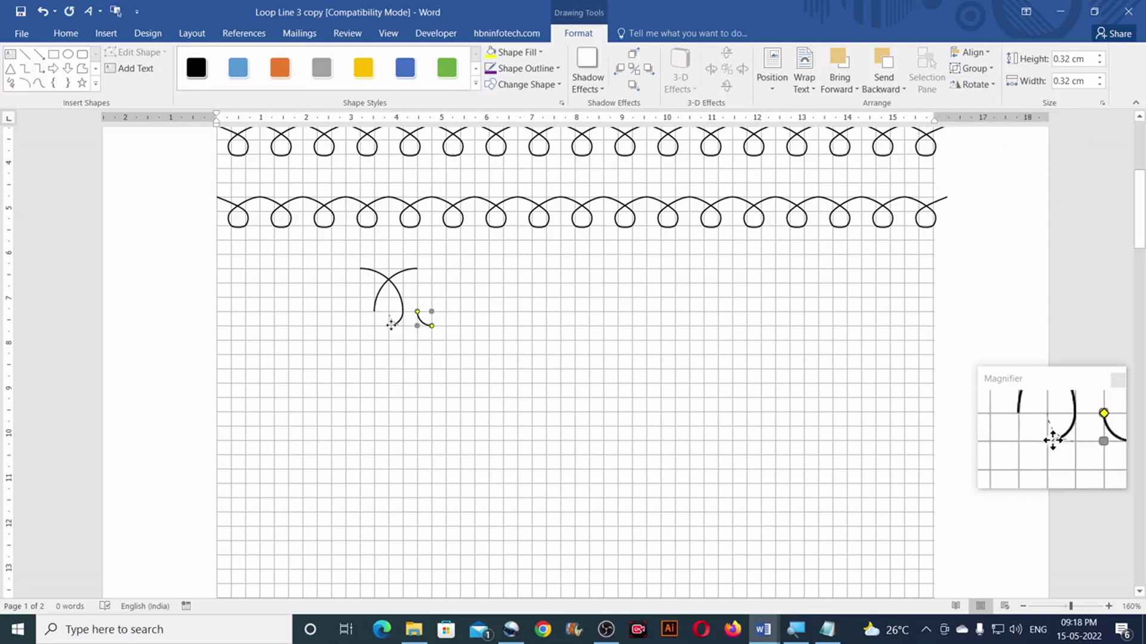
pyautogui.moveTo(385, 328); pyautogui.dragTo(388, 327)
pyautogui.scroll(2, 448, 338)
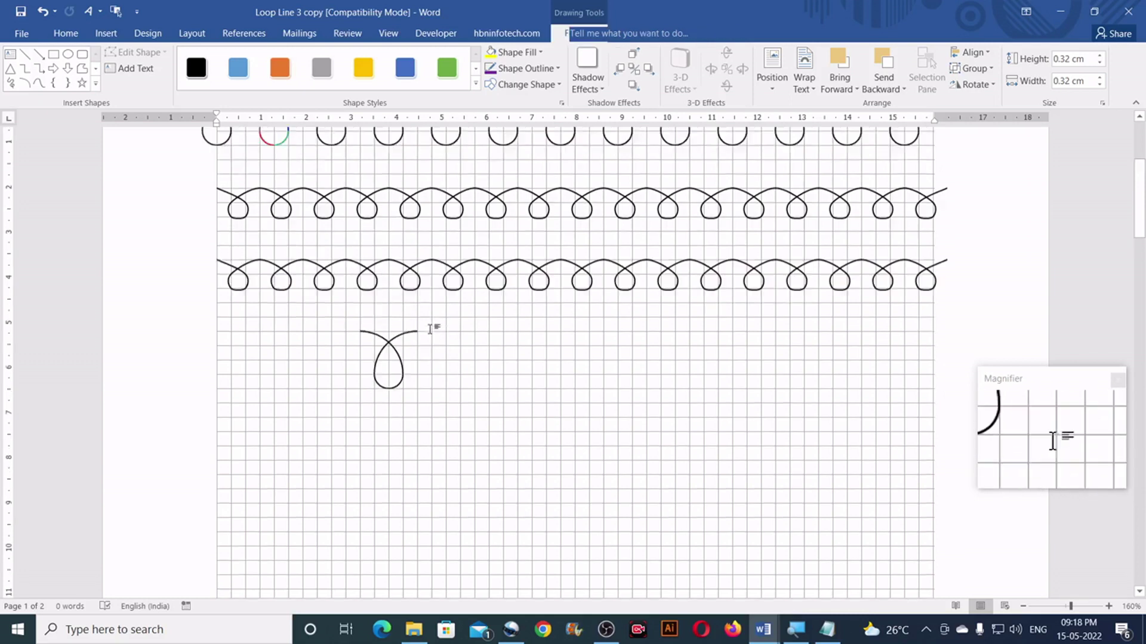
pyautogui.click(409, 333)
# Select a piece of the new loop, then switch to Select Objects mode.
pyautogui.scroll(-1, 375, 343)
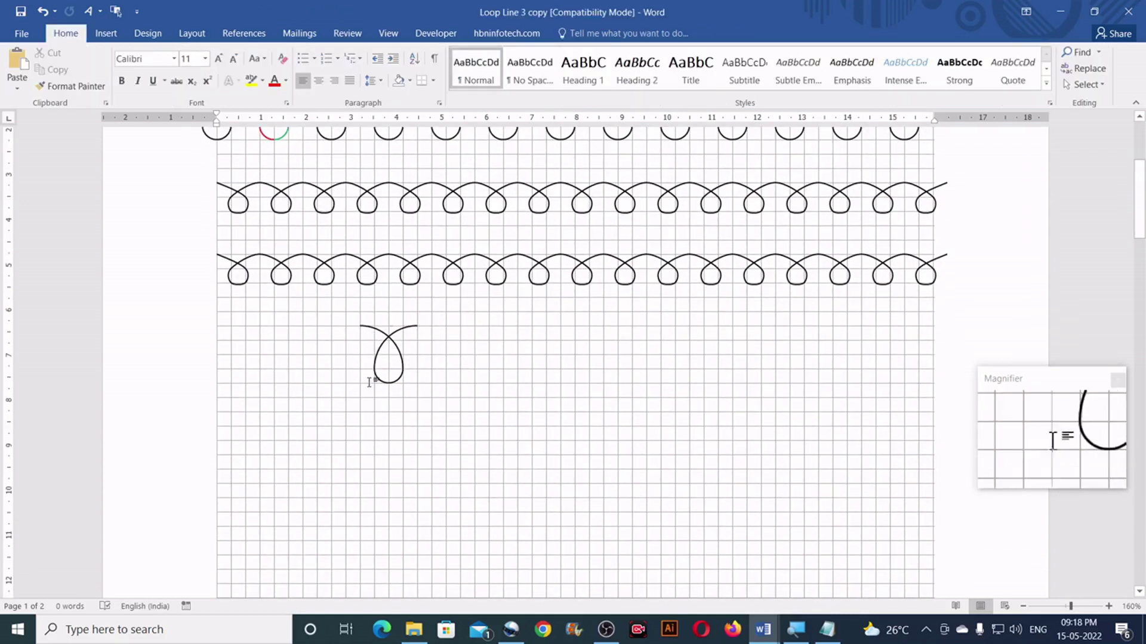
pyautogui.click(380, 328)
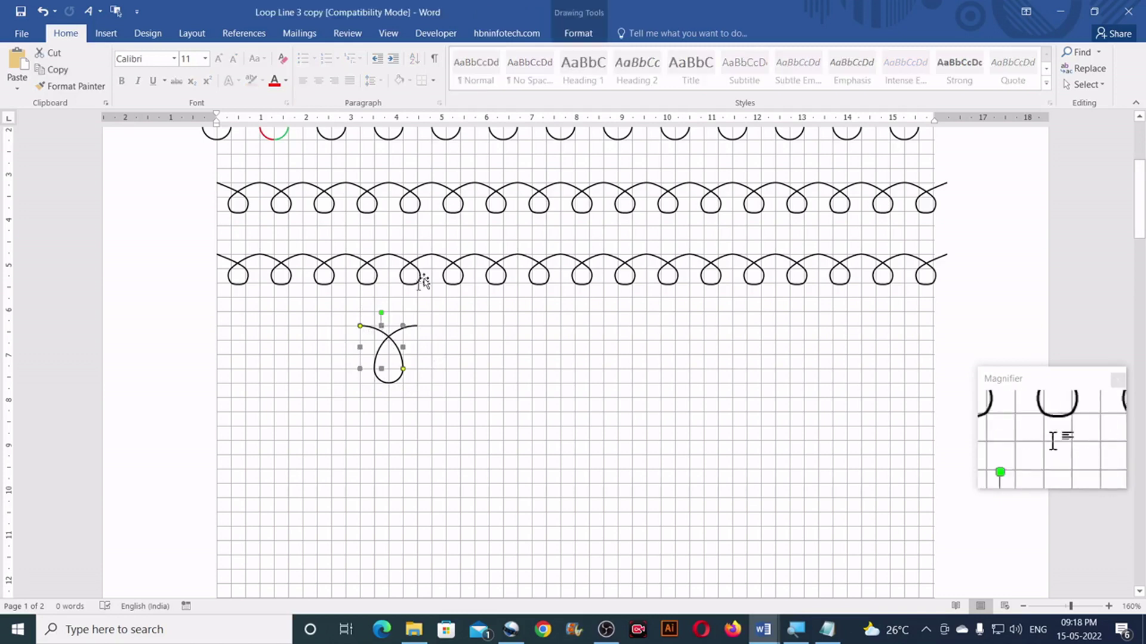
pyautogui.click(577, 35)
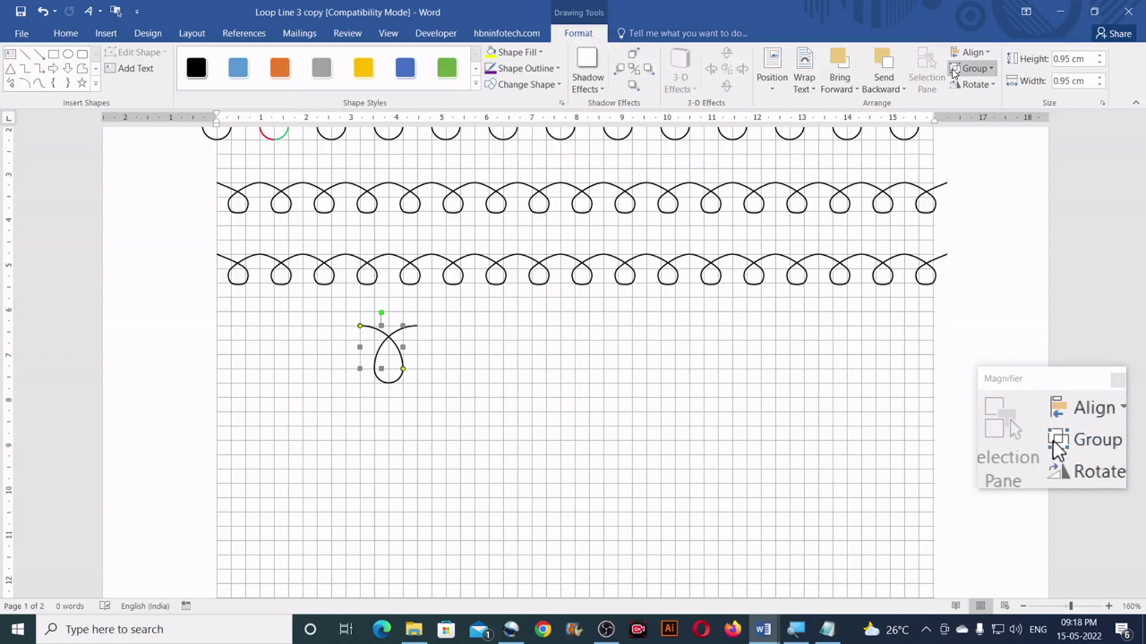
pyautogui.click(65, 33)
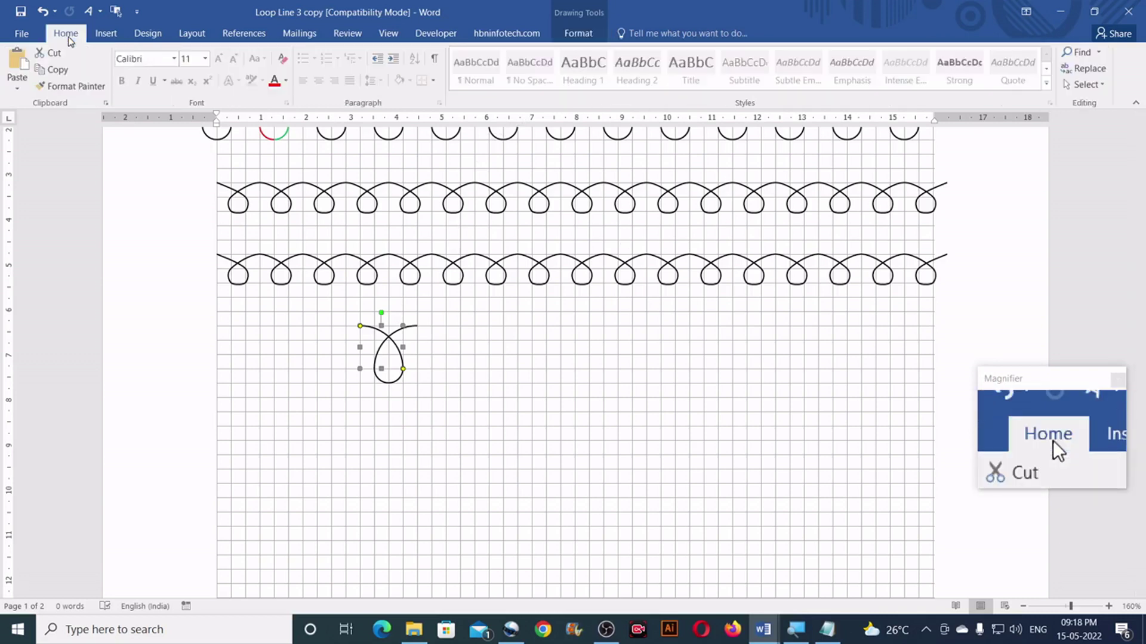
pyautogui.click(1087, 84)
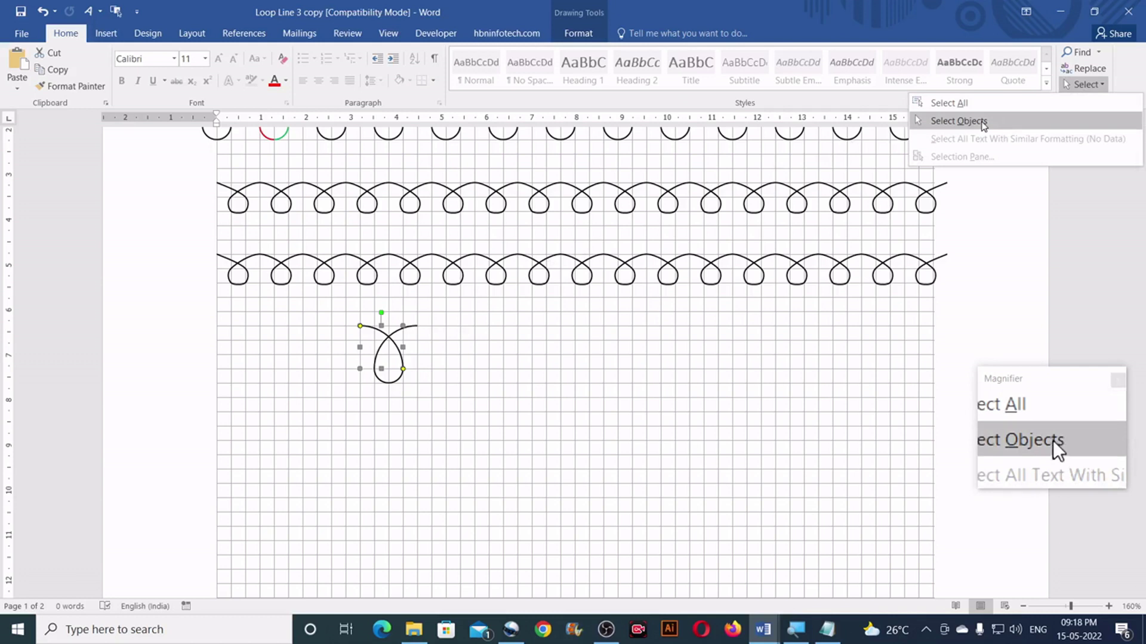
pyautogui.click(958, 121)
# Group all arcs of the new loop into one 1.27 cm shape and drag a copy beside it.
pyautogui.moveTo(342, 312)
pyautogui.mouseDown()
pyautogui.moveTo(452, 361)
pyautogui.moveTo(447, 417)
pyautogui.mouseUp()
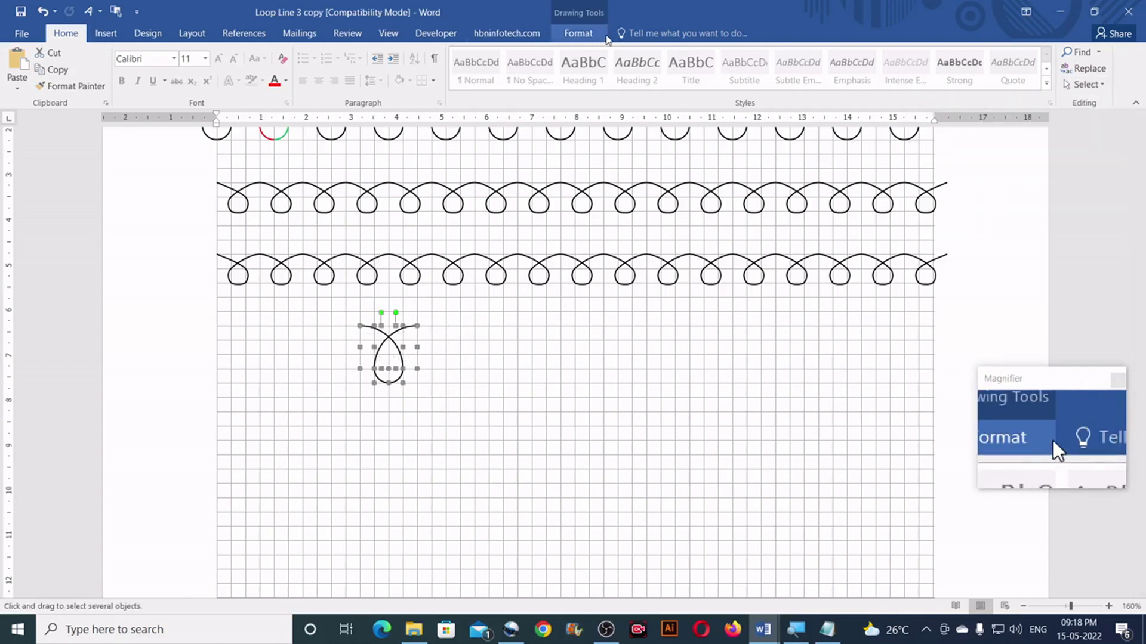
pyautogui.click(606, 37)
pyautogui.click(971, 68)
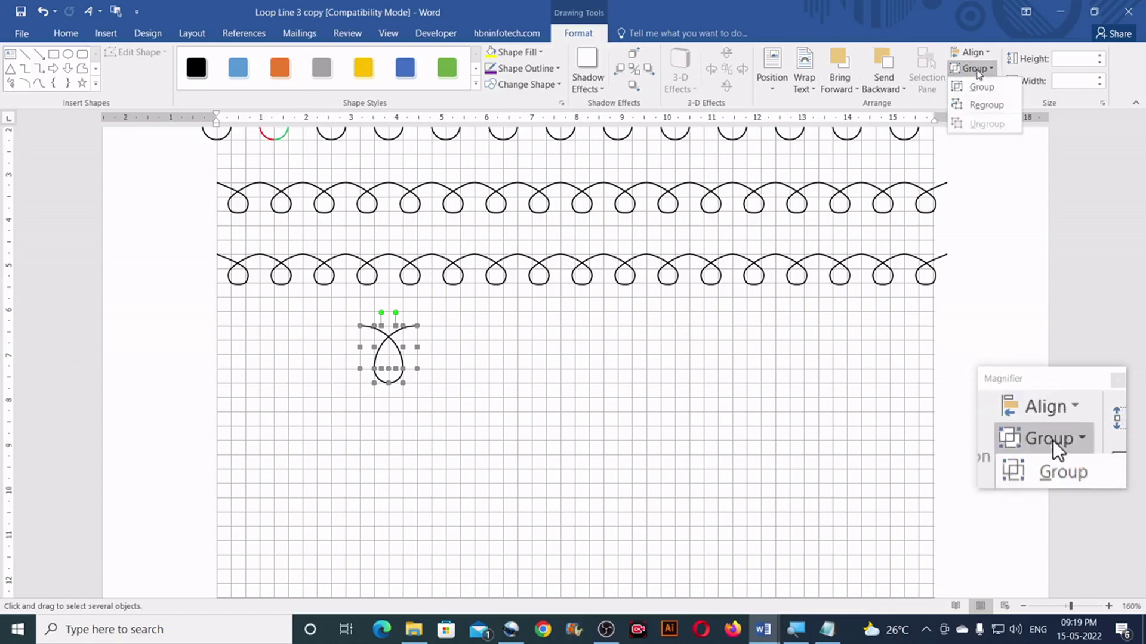
pyautogui.click(979, 88)
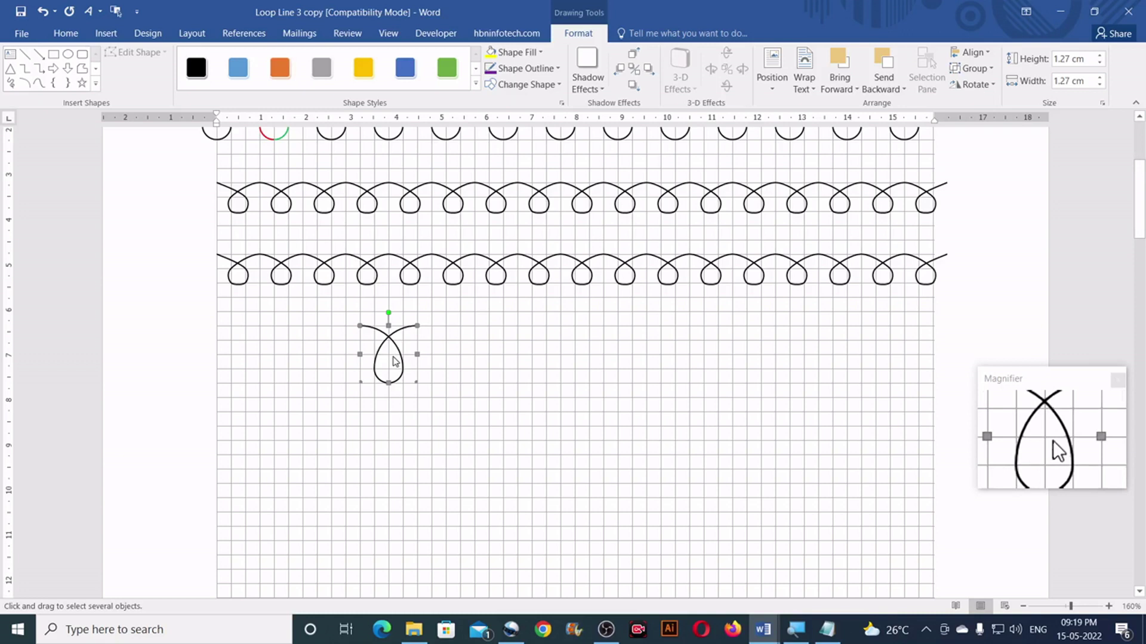
pyautogui.press('Escape')
pyautogui.moveTo(397, 355)
pyautogui.mouseDown()
pyautogui.moveTo(257, 348)
pyautogui.moveTo(299, 365)
pyautogui.moveTo(366, 354)
pyautogui.moveTo(665, 367)
pyautogui.moveTo(782, 359)
pyautogui.mouseUp()
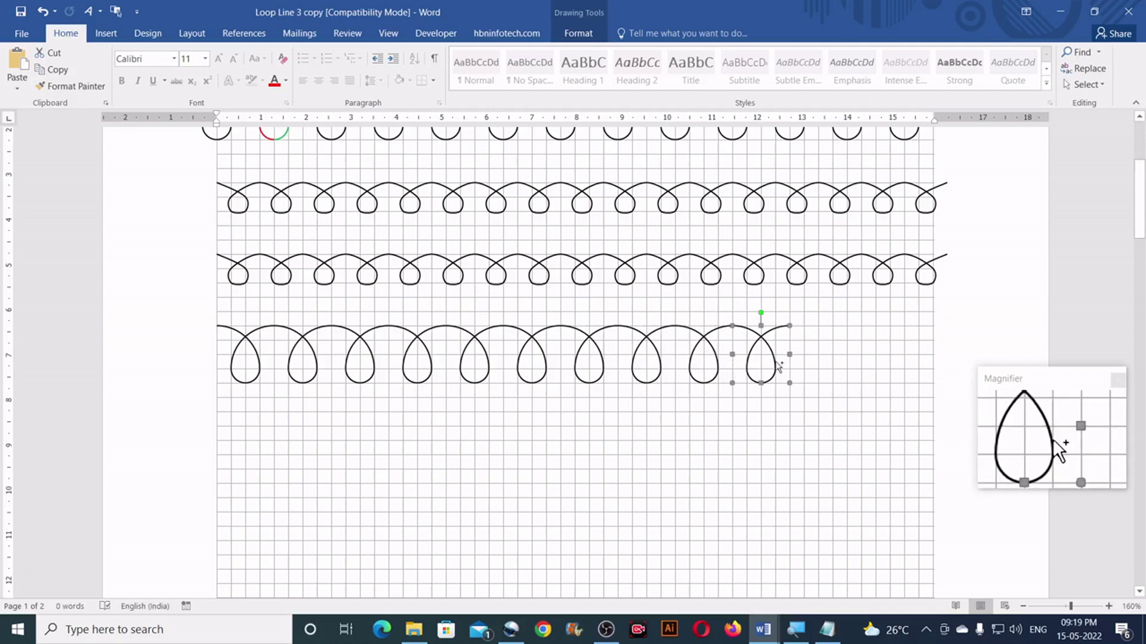
# Add another copy of the large loop to extend the fourth row across the page.
pyautogui.moveTo(836, 366); pyautogui.dragTo(975, 358)
pyautogui.scroll(1, 940, 302)
pyautogui.scroll(-2, 940, 302)
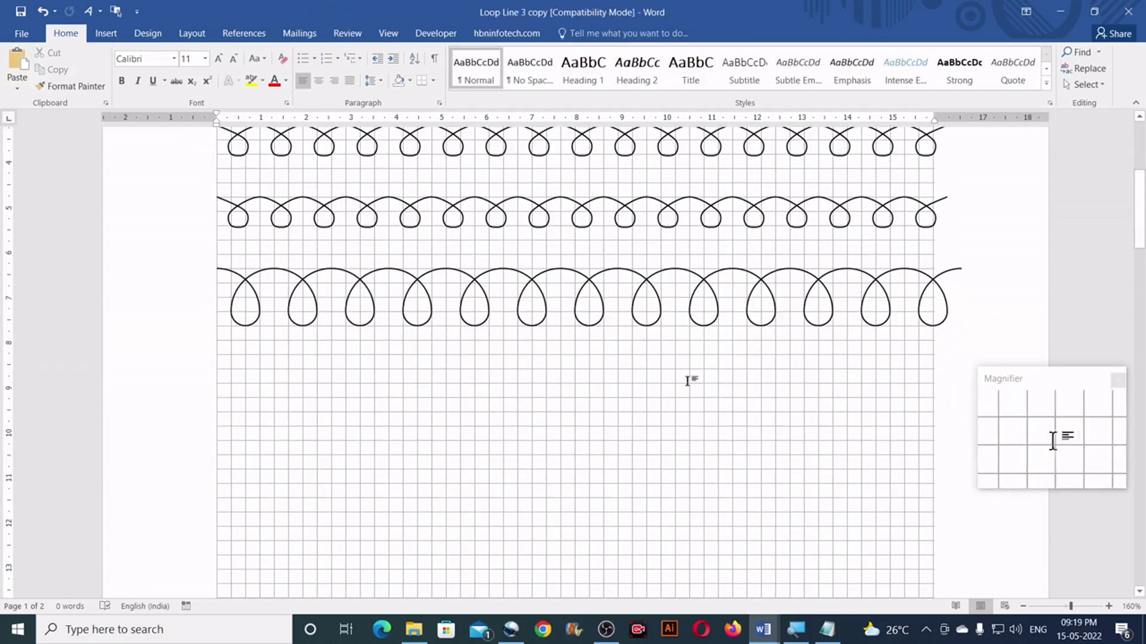
pyautogui.scroll(1, 654, 410)
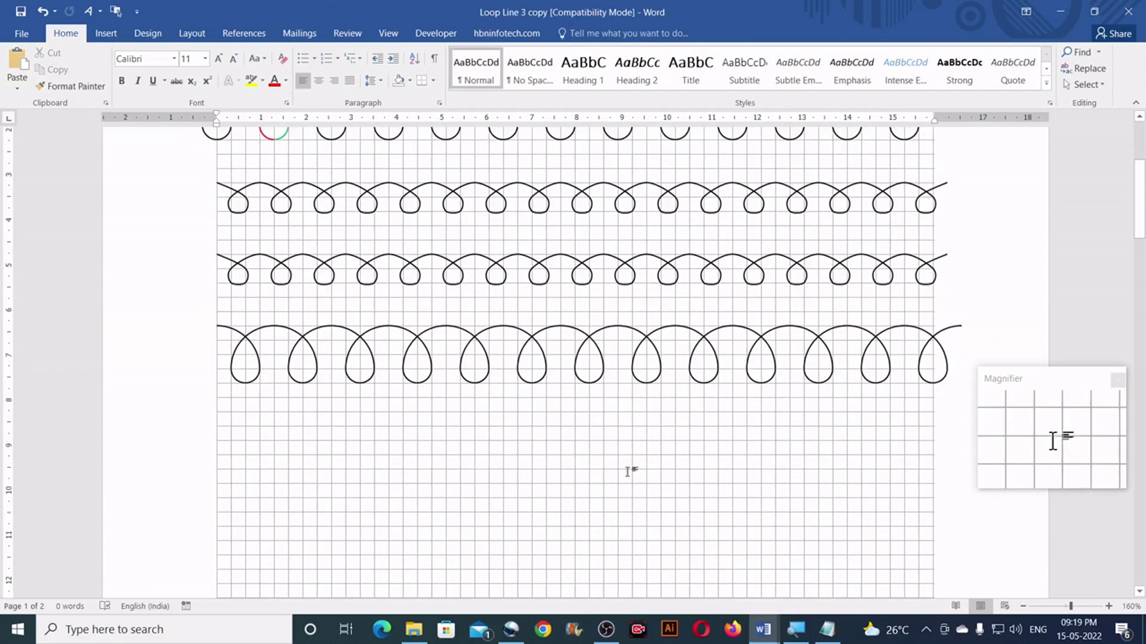